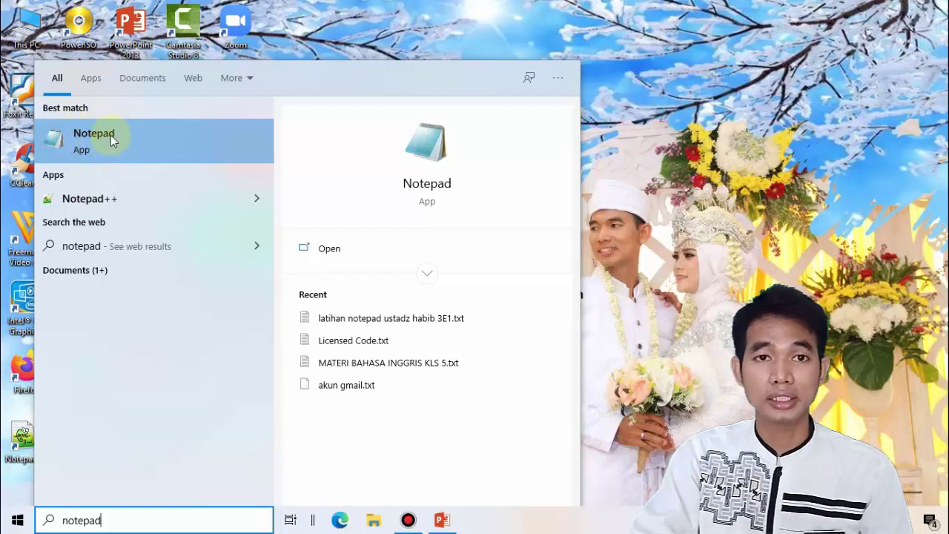
Start Notepad and type three lines: the name entry, kelas = 3e1, and a catatan note about TIK
left_click(111, 136)
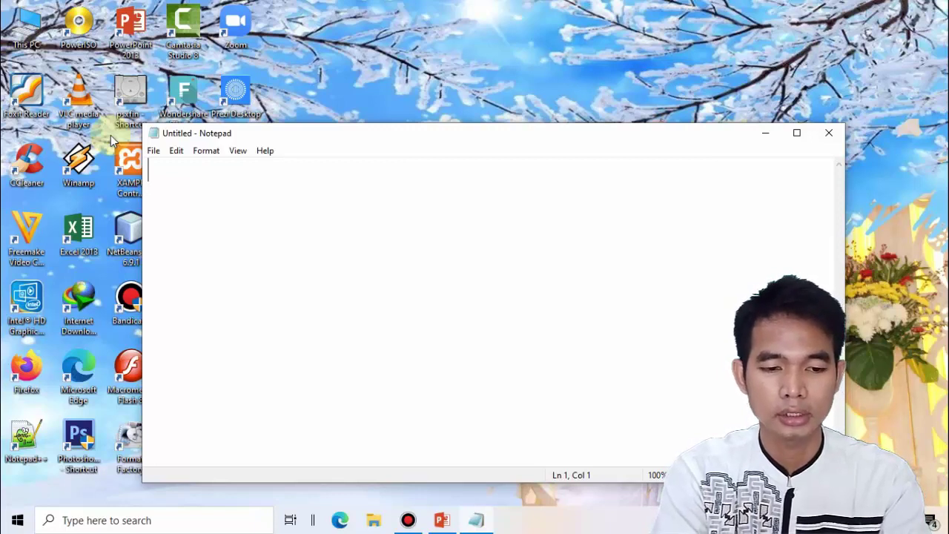
type("nama = ustad")
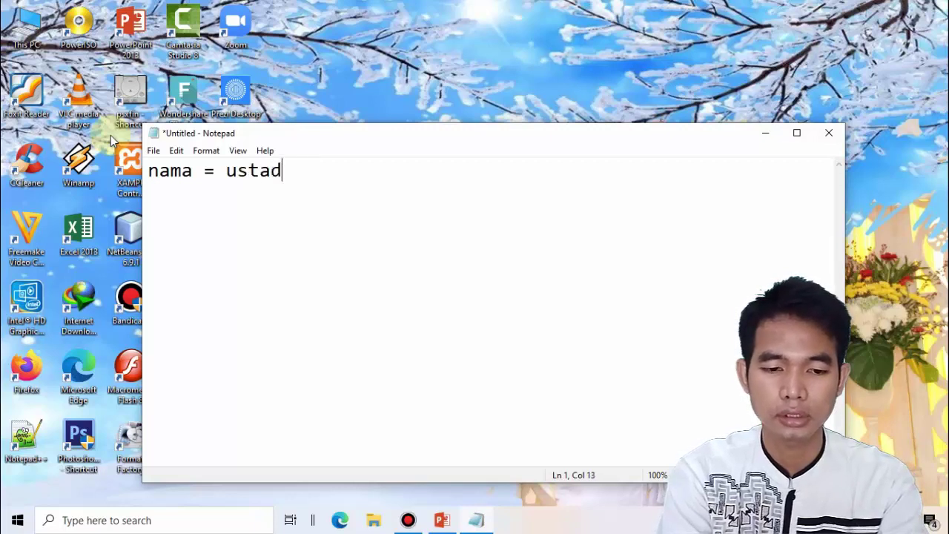
type("habib")
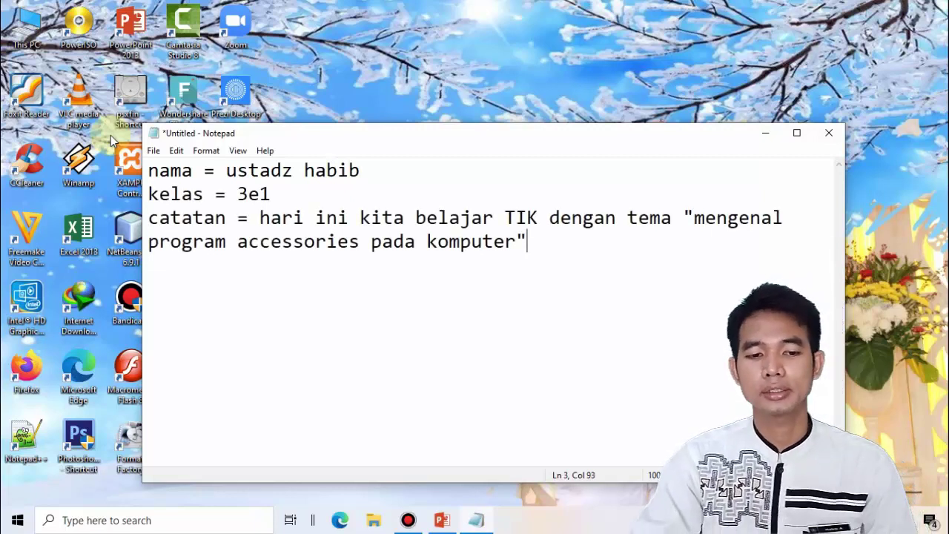
Save the note to Documents as 'latihan notepad <teacher name> 3e1.txt'
left_click(155, 151)
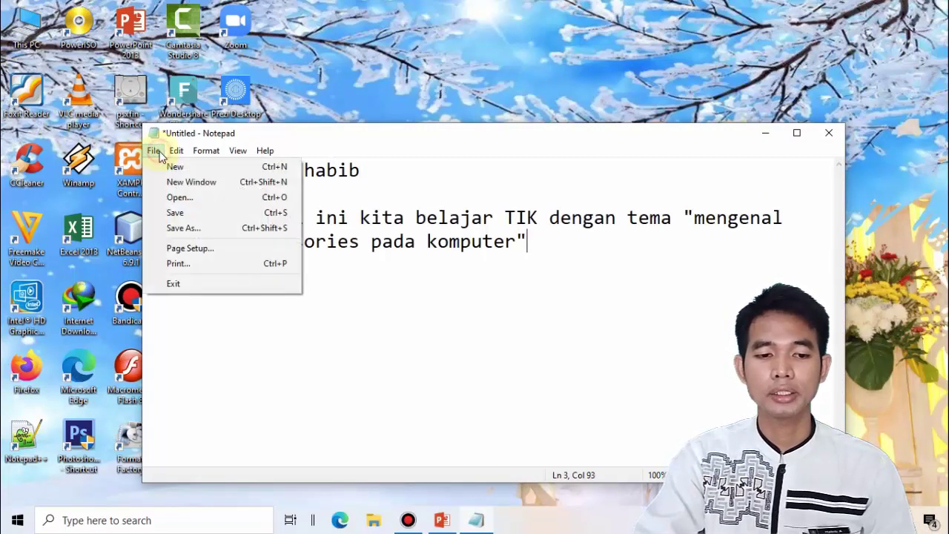
left_click(186, 213)
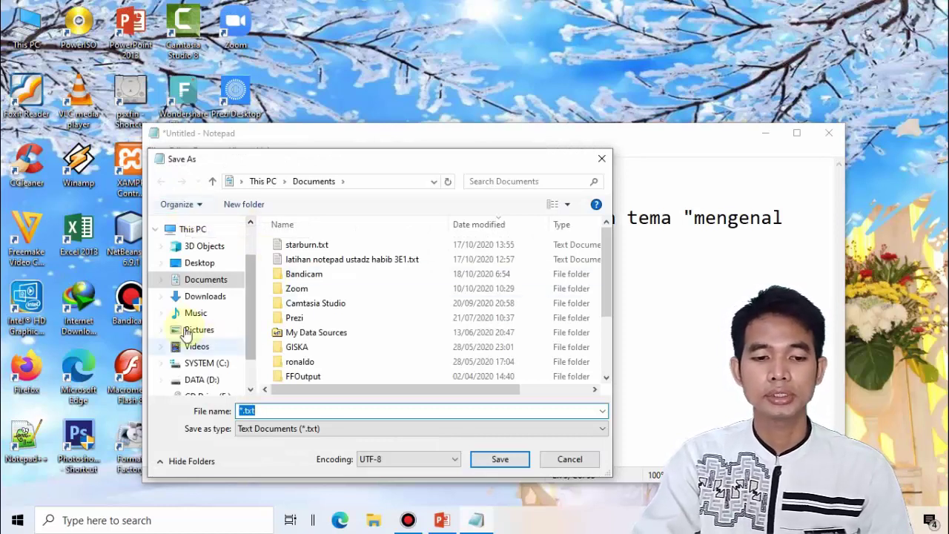
left_click(211, 281)
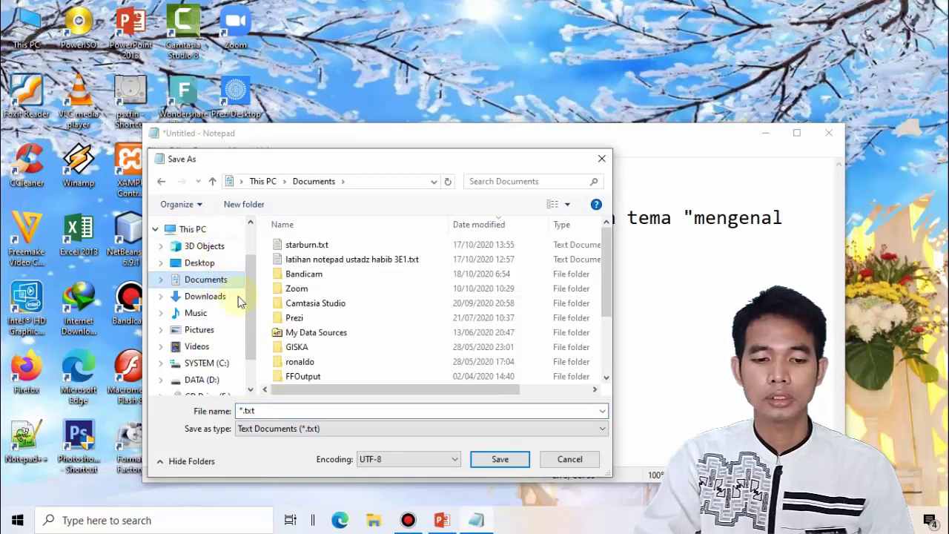
left_click(278, 409)
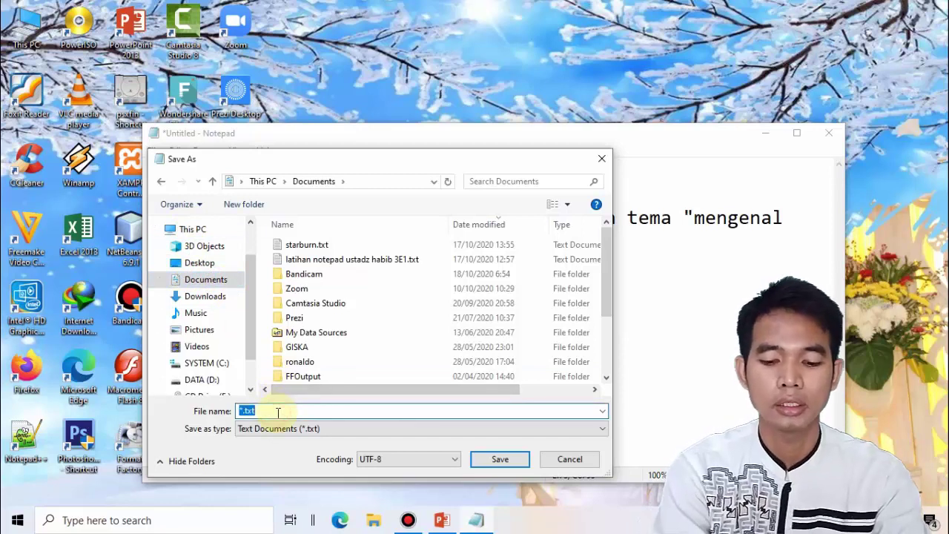
left_click(276, 411)
type("tihan ")
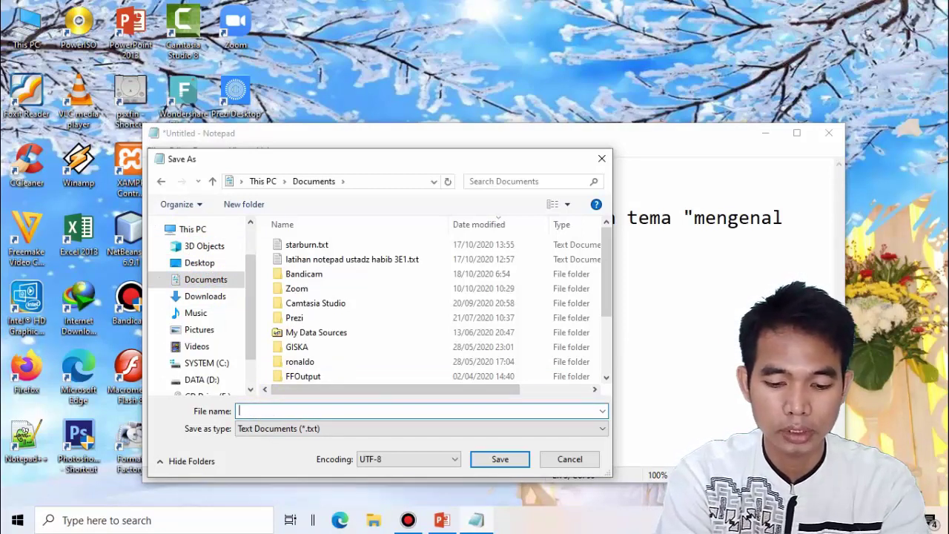
type("latihan")
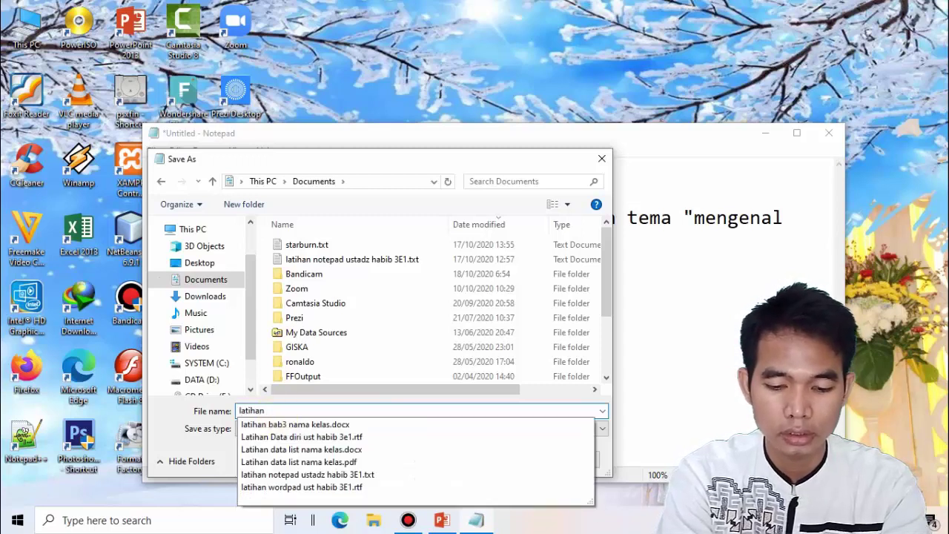
type(" not")
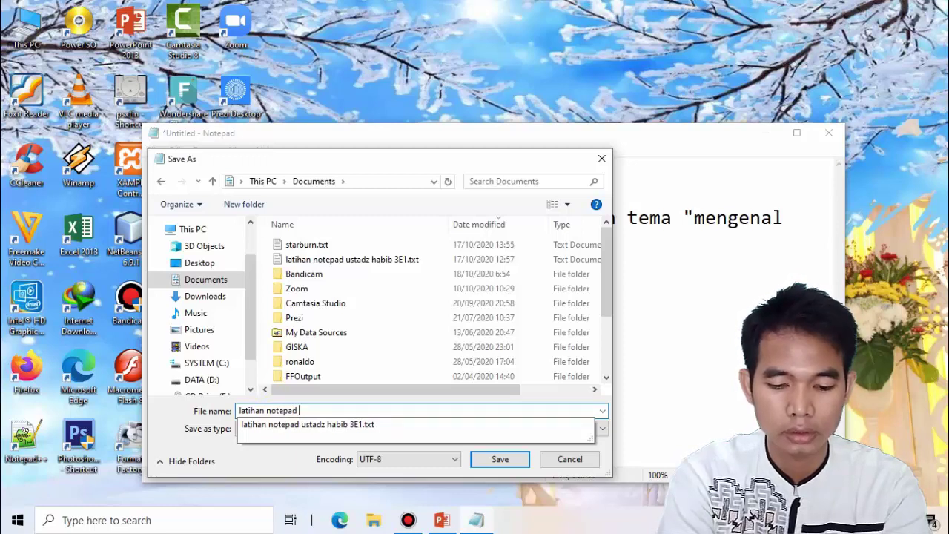
type("epad ustad ")
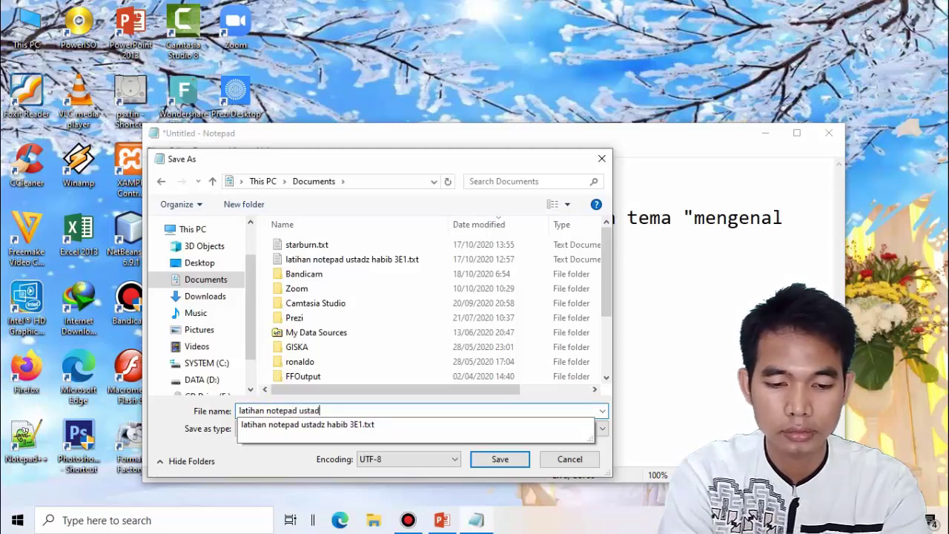
type("habib")
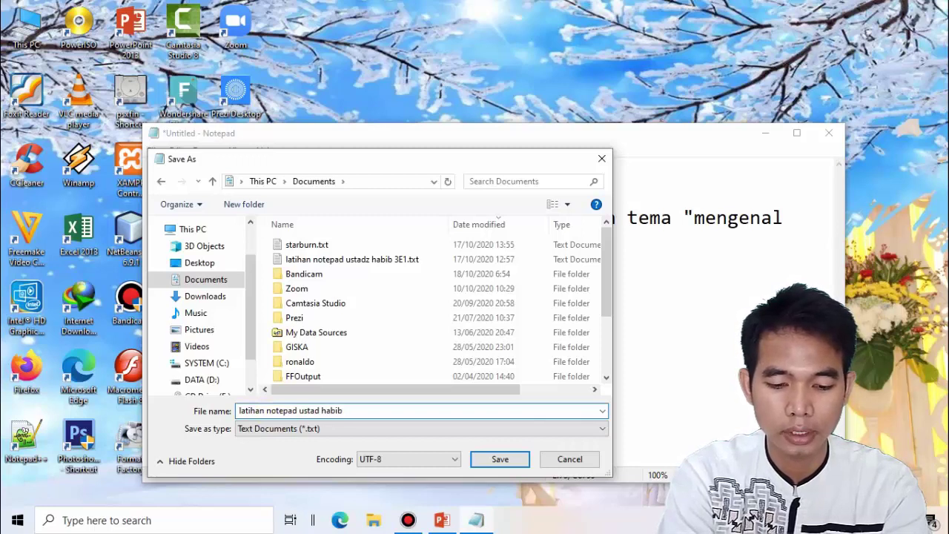
type(" 3e1")
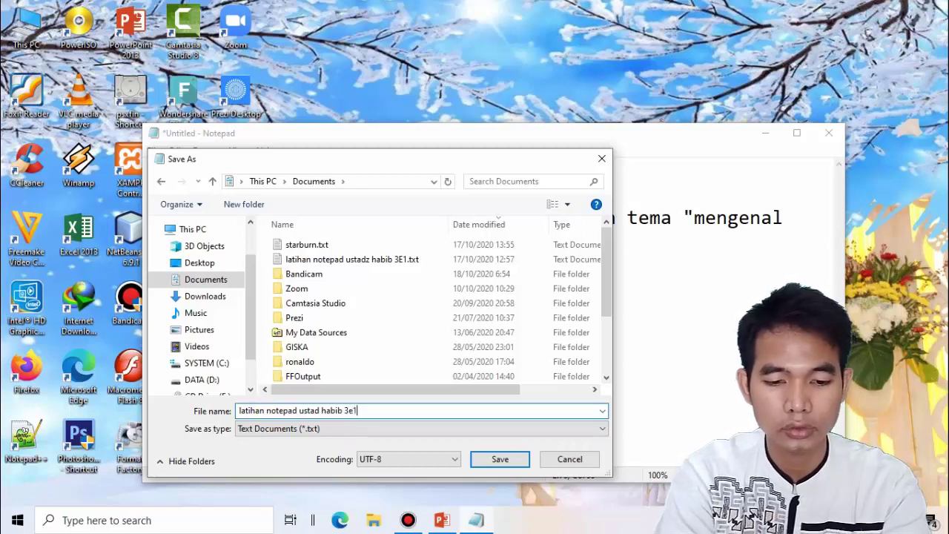
left_click(508, 460)
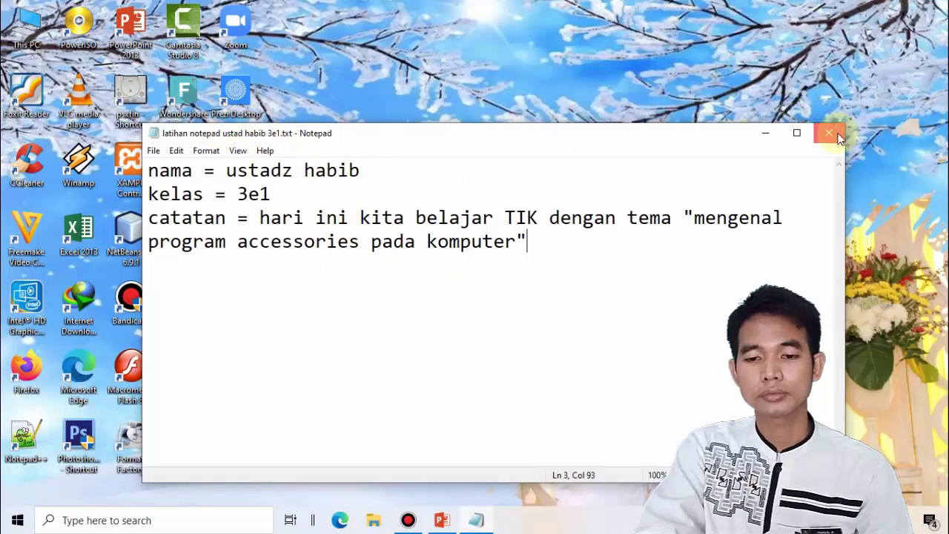
Close Notepad and open File Explorer at Quick access from the Start button's right-click menu
left_click(837, 135)
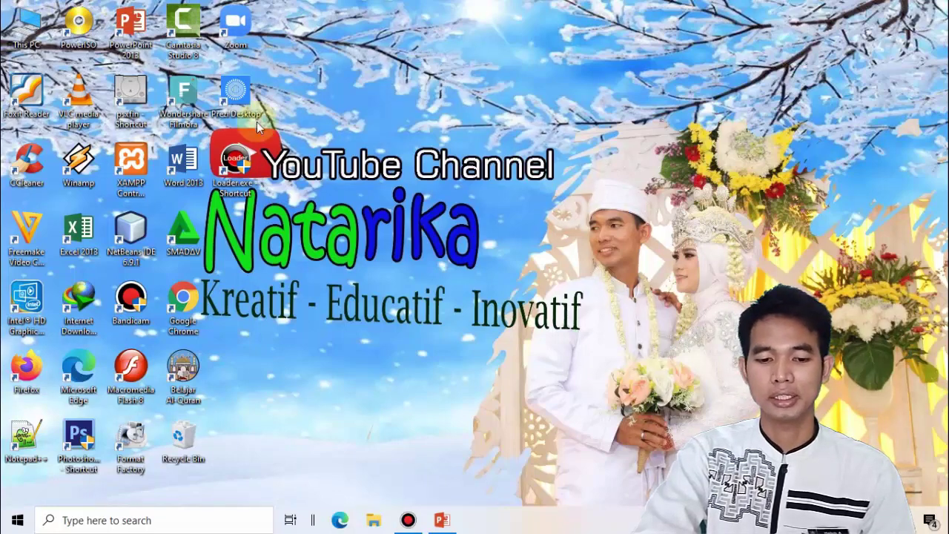
left_click(374, 519)
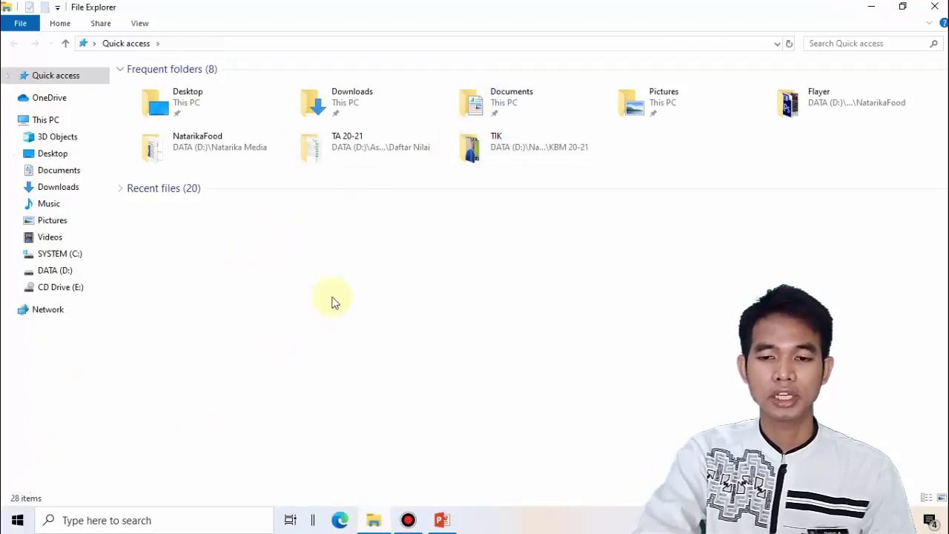
left_click(934, 7)
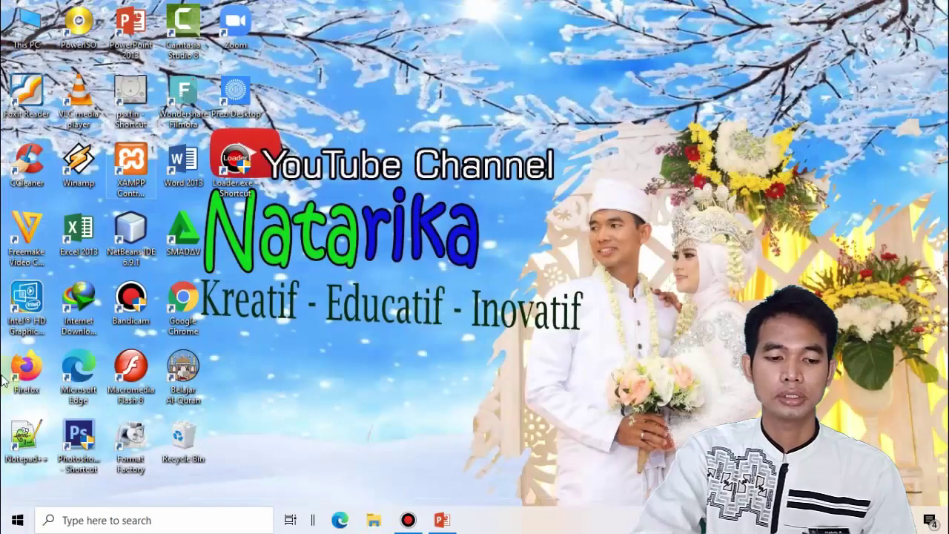
right_click(15, 523)
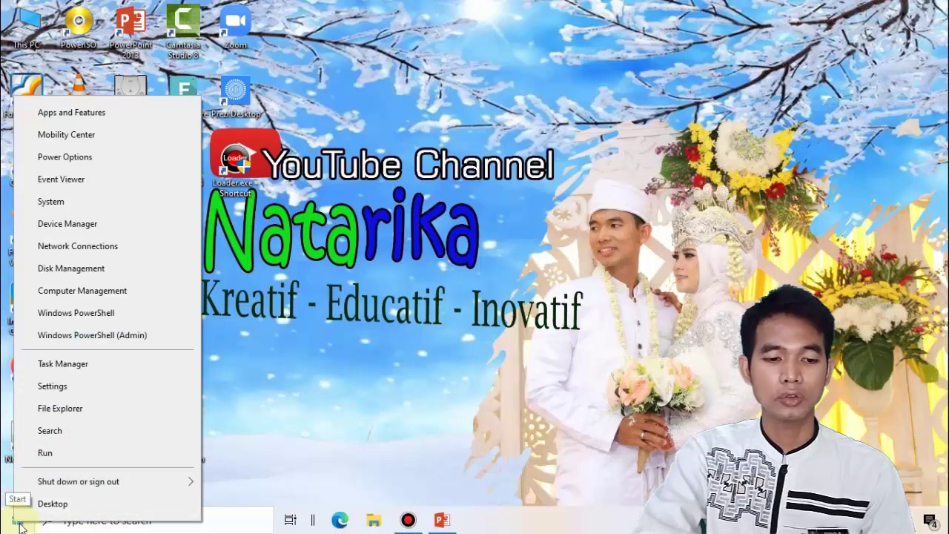
left_click(72, 410)
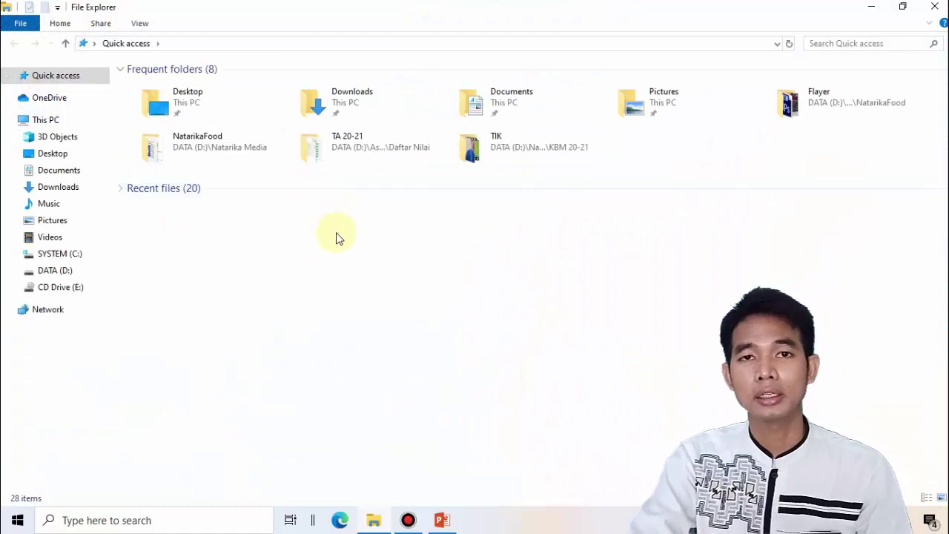
Show the Documents folder and select the saved 1 KB text file at the top of the list
left_click(59, 173)
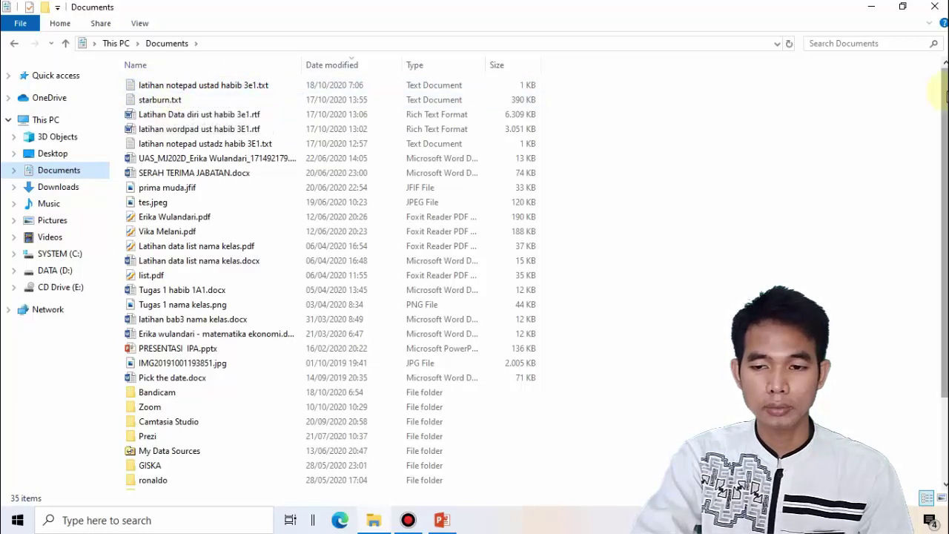
mouse_move(944, 96)
left_mouse_down()
mouse_move(944, 172)
mouse_move(944, 96)
left_mouse_up()
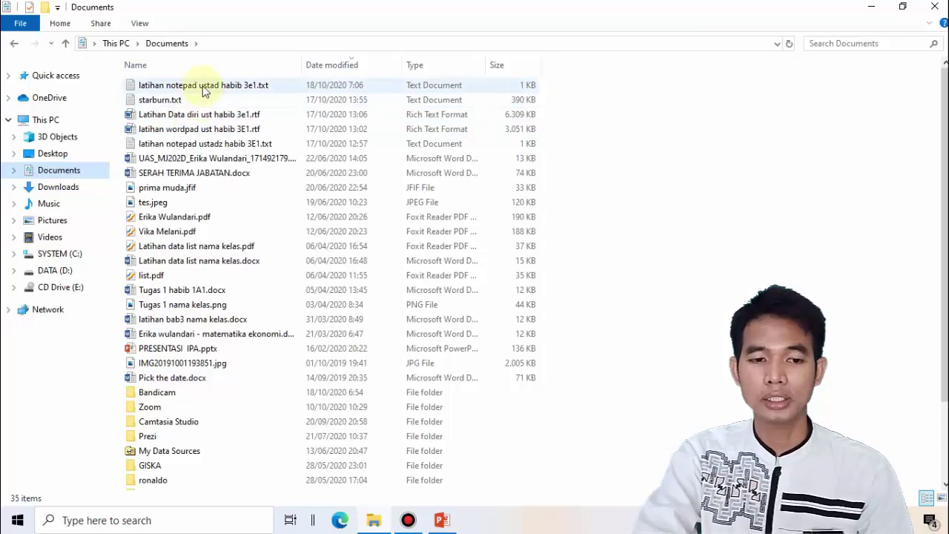
left_click(164, 86)
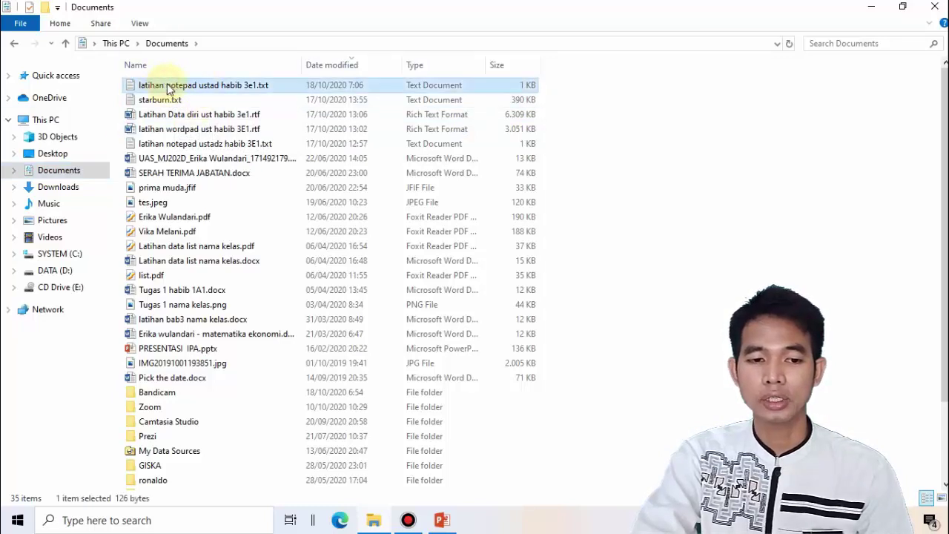
Reopen the saved .txt file in Notepad and confirm its three lines are intact
double_click(167, 86)
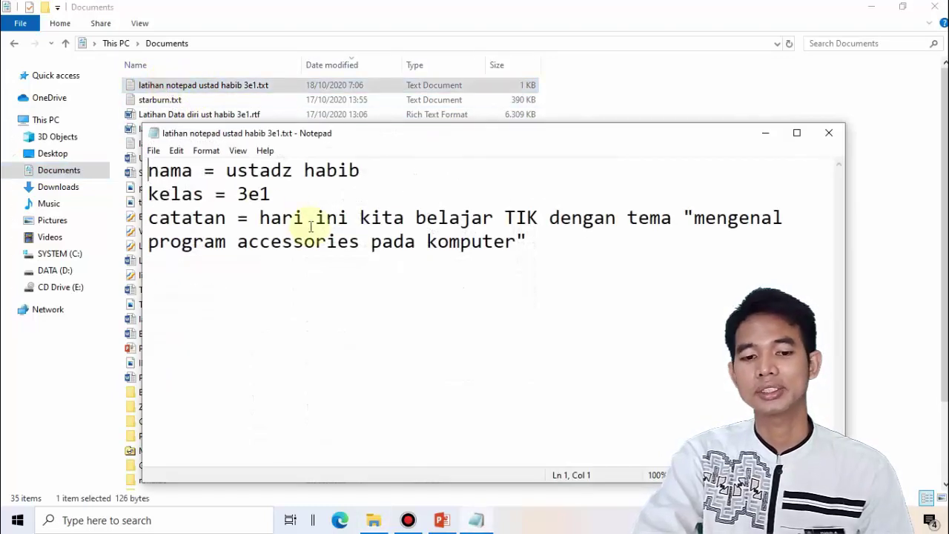
left_click(550, 242)
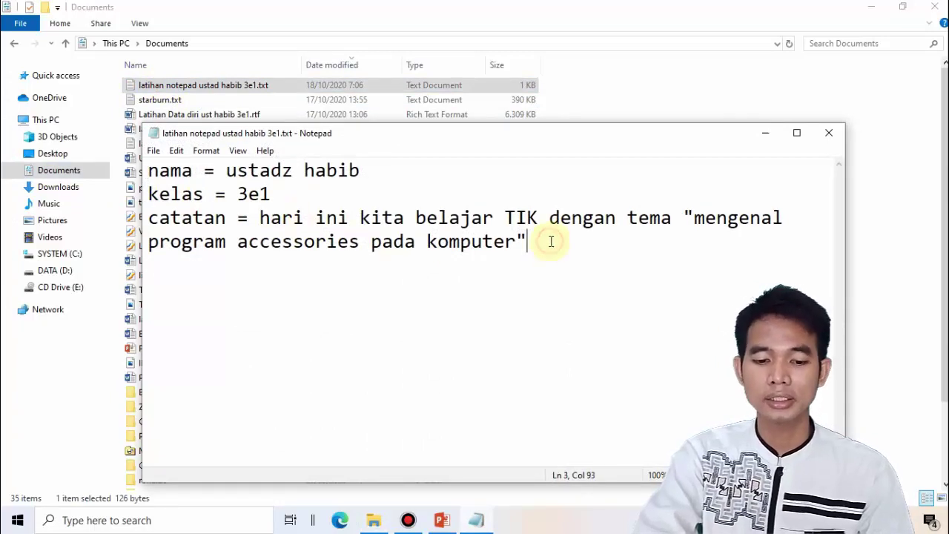
left_click(153, 150)
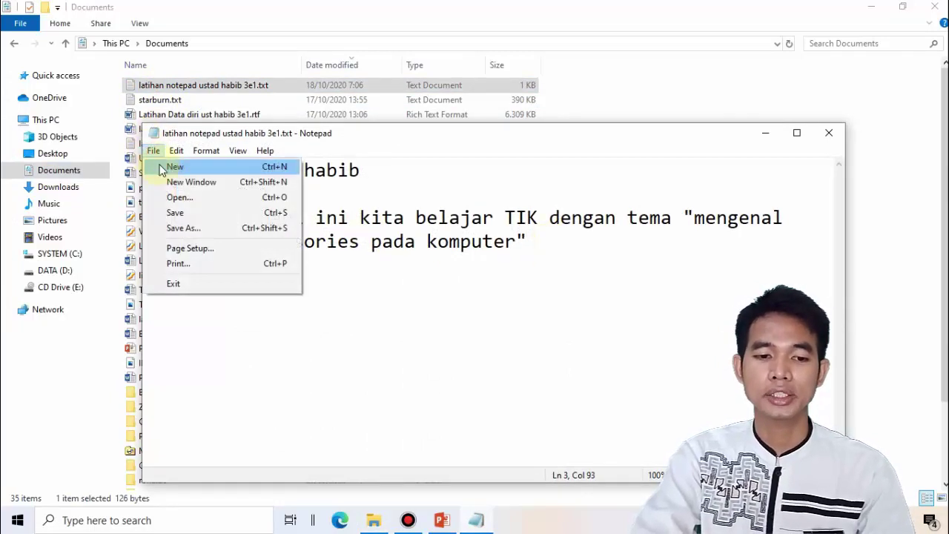
left_click(416, 242)
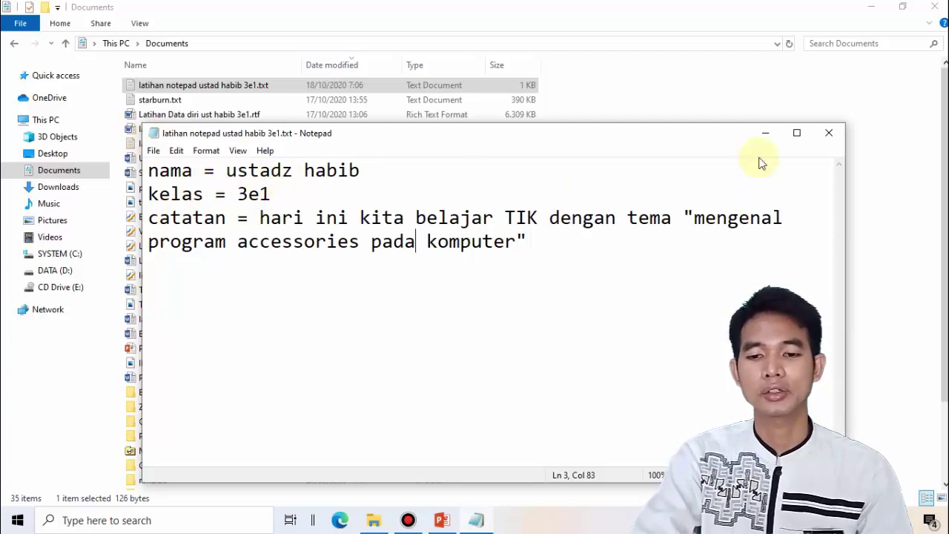
Close Notepad and File Explorer, then start the PowerPoint slide show with Shift+F5
left_click(828, 132)
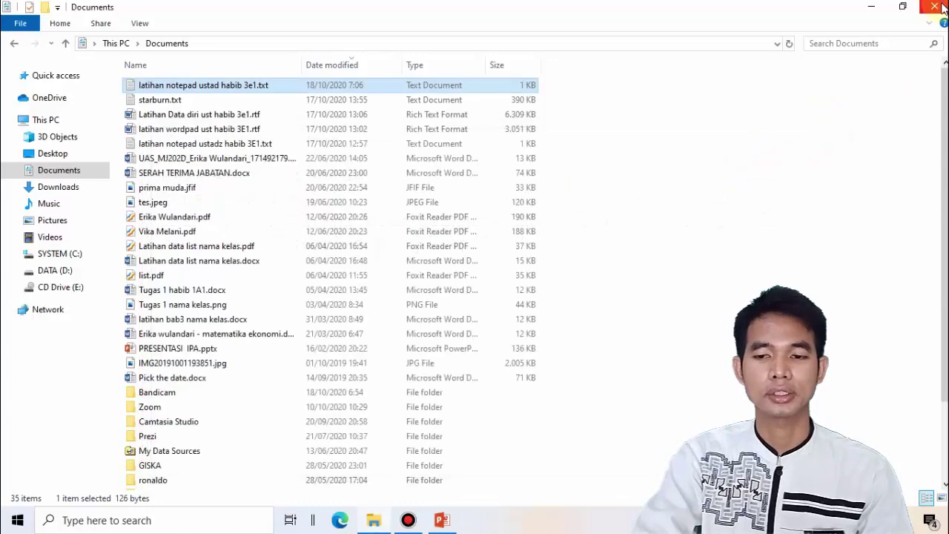
left_click(936, 7)
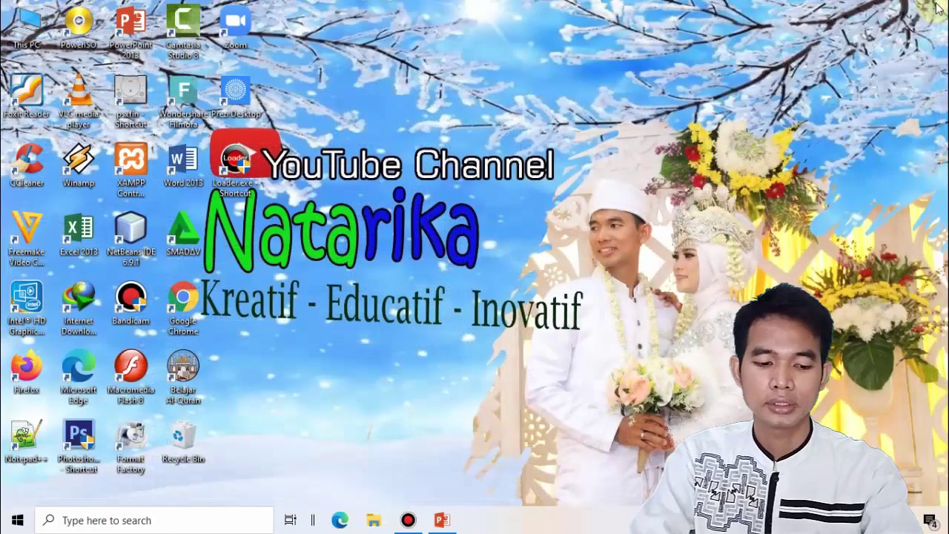
key("alt+Tab")
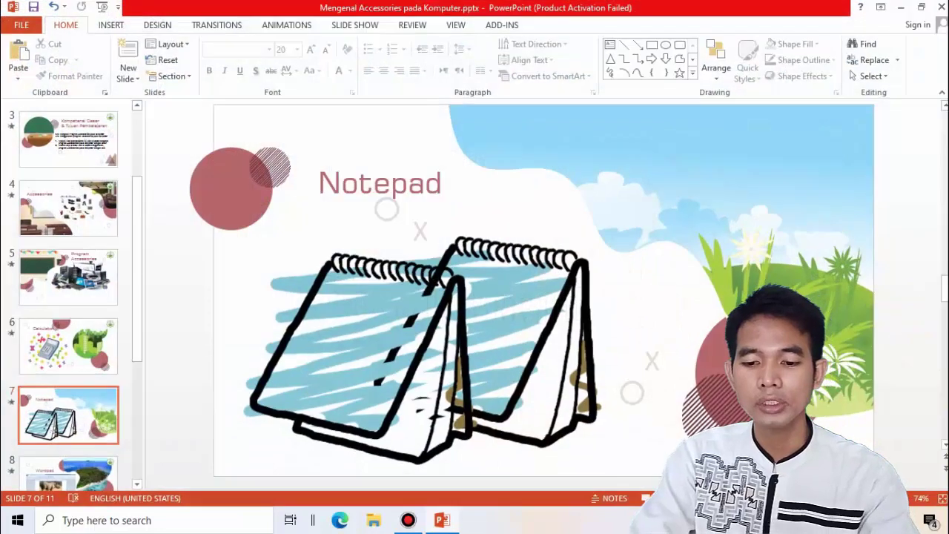
key("shift+F5")
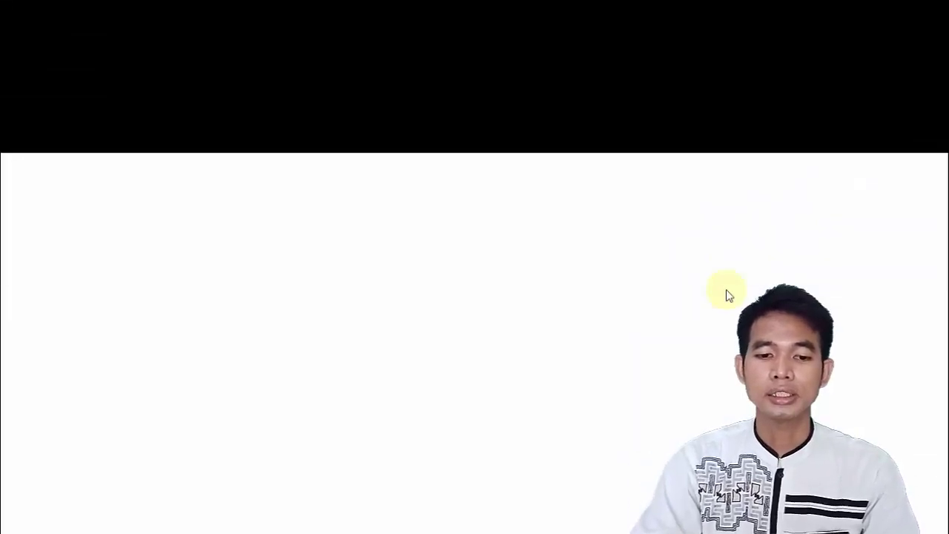
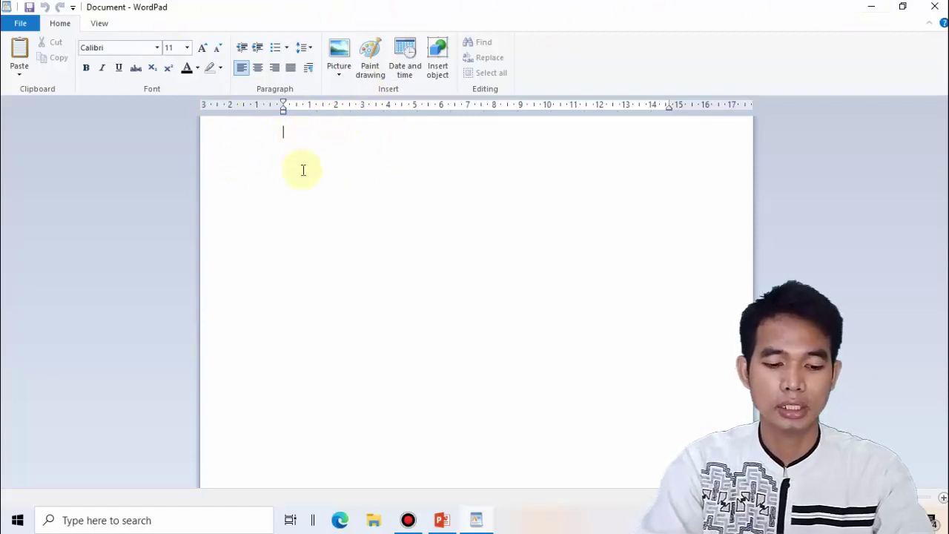
Type the 'Nama :' line with the person's name and 'kelas : 3e1', ending with an empty line
type("Nama : ustadz habib")
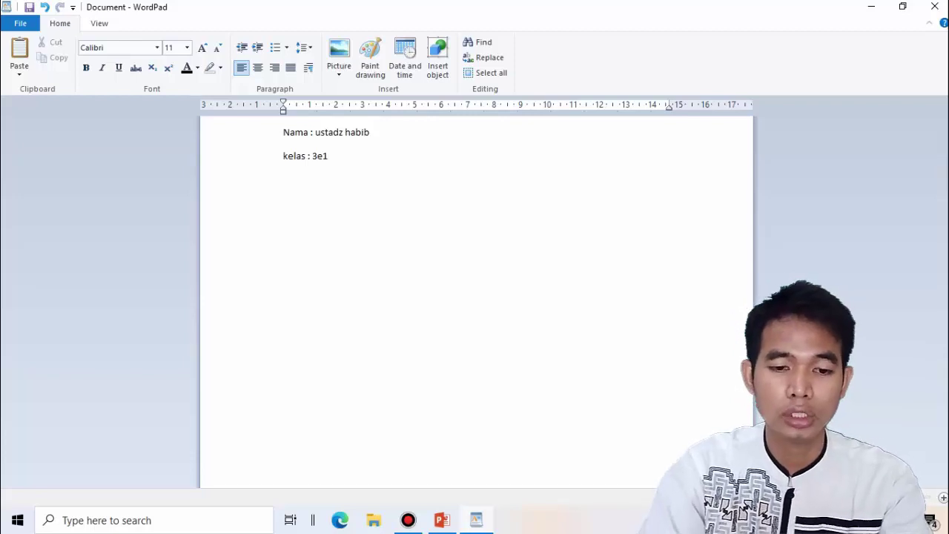
key("Return")
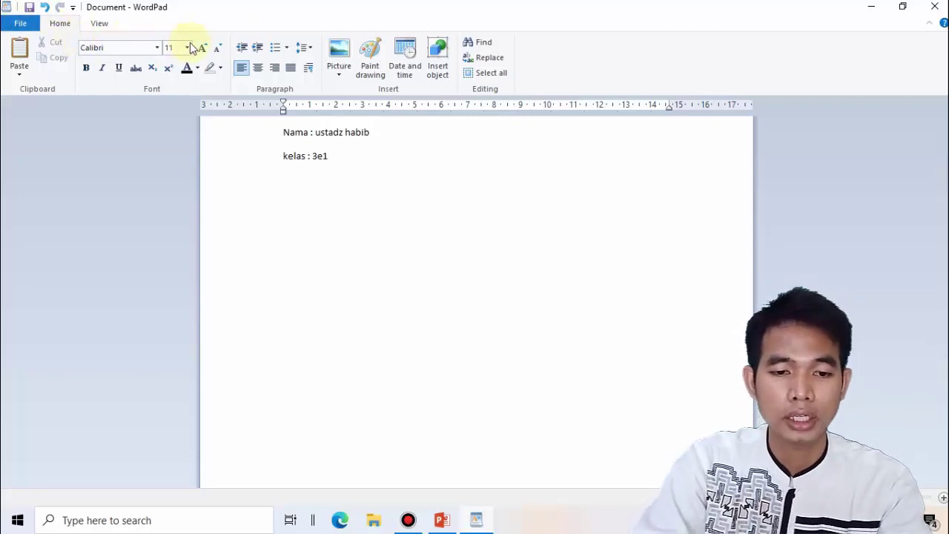
Insert IMG_20201008_211135.jpg from DATA (D:) > Natarika Media > NatarikaFood below the text
left_click(340, 49)
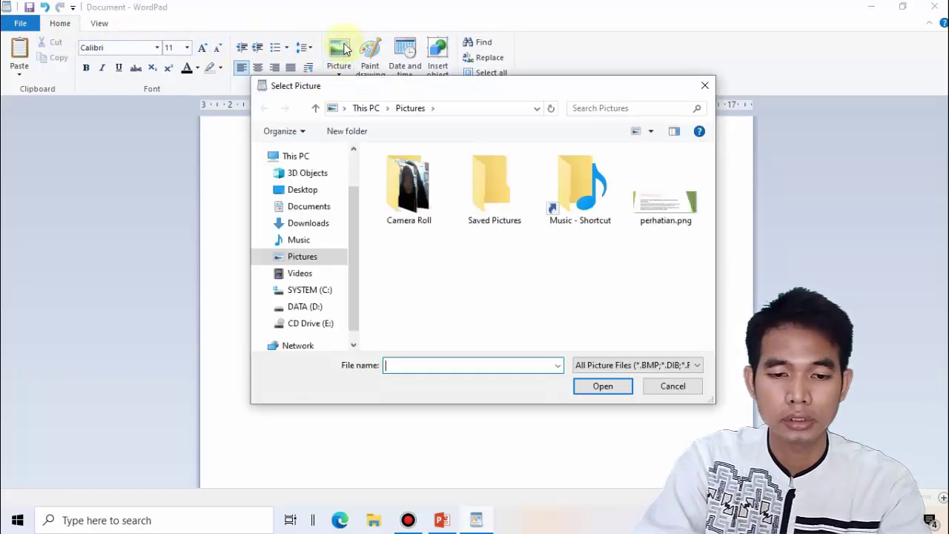
left_click(311, 311)
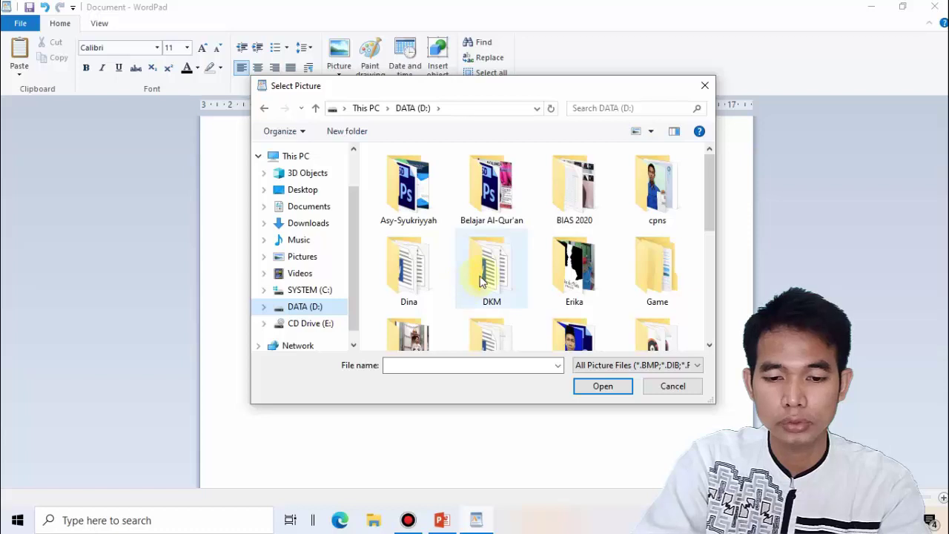
scroll(481, 280, "down", 5)
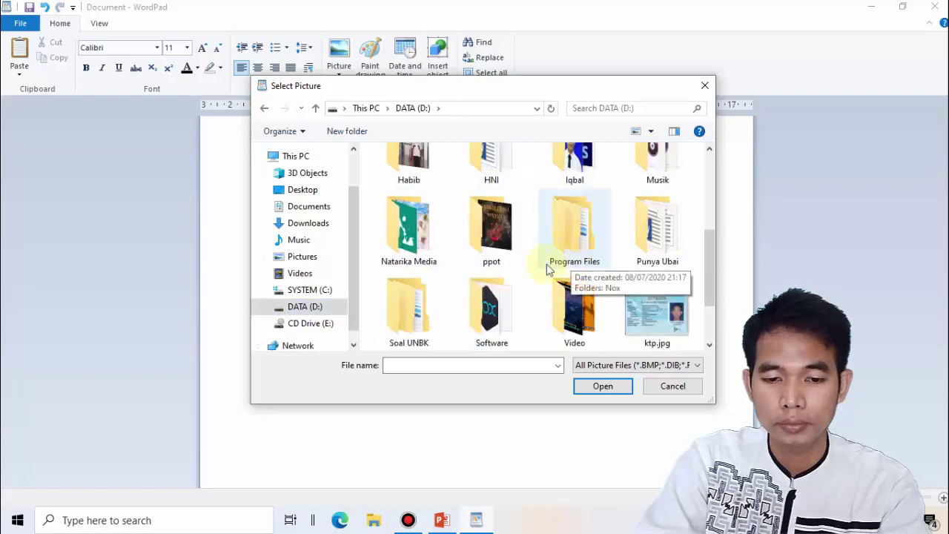
double_click(443, 252)
scroll(463, 256, "down", 3)
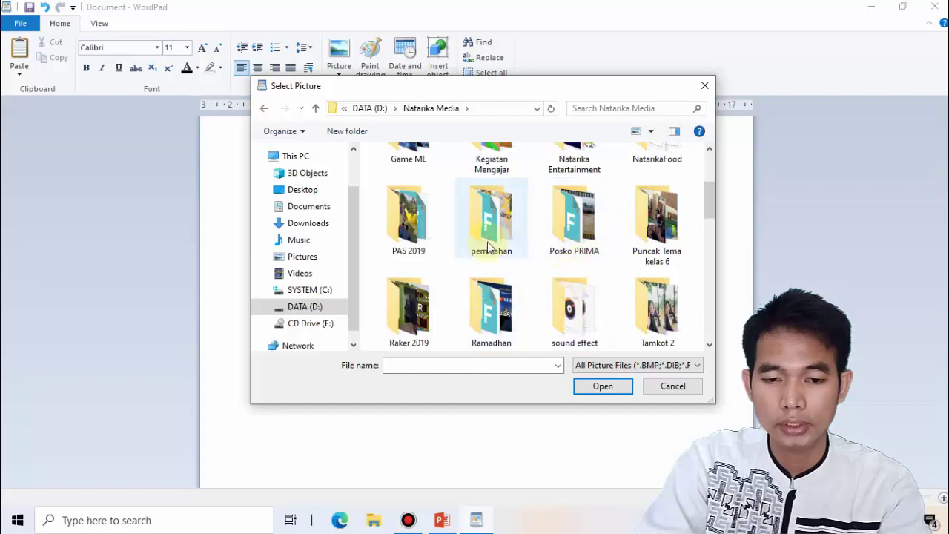
left_click(488, 245)
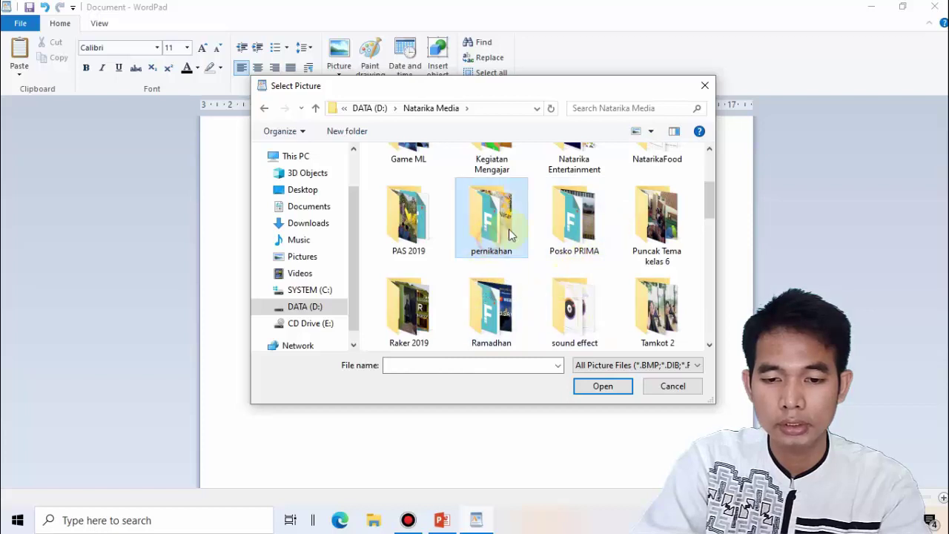
double_click(646, 152)
scroll(538, 234, "down", 3)
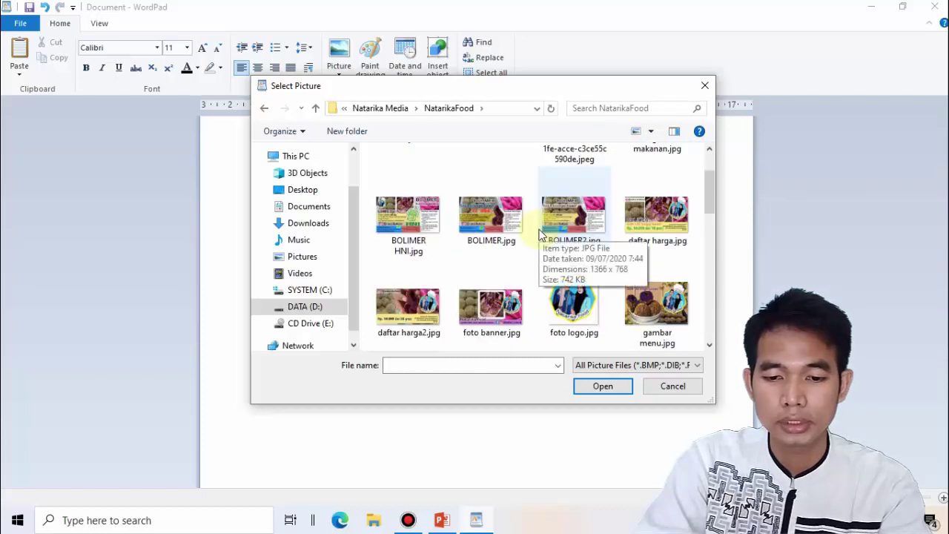
scroll(621, 253, "down", 5)
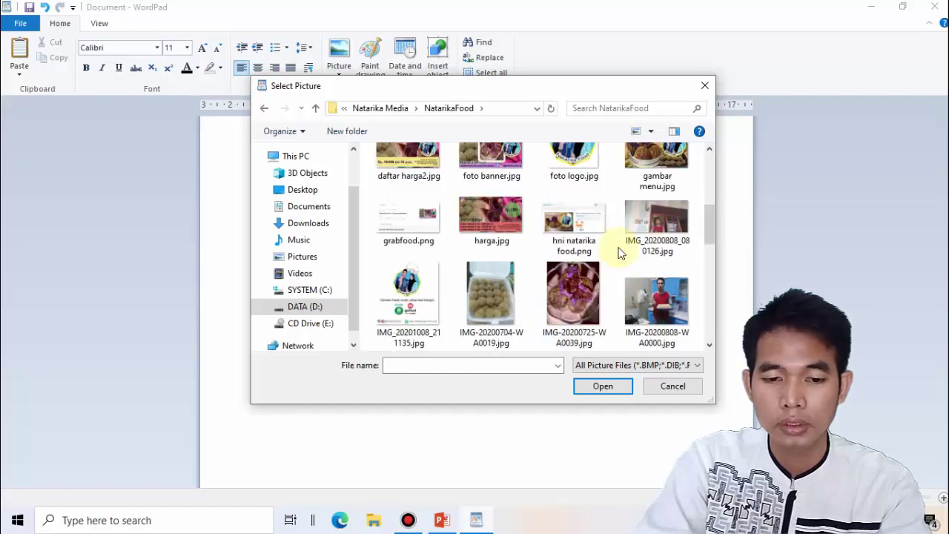
double_click(416, 311)
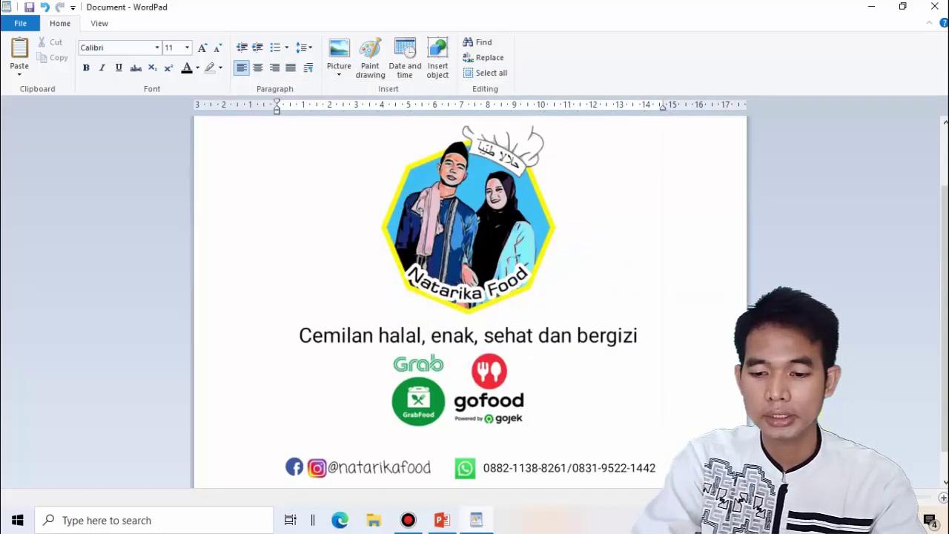
scroll(474, 297, "down", 4)
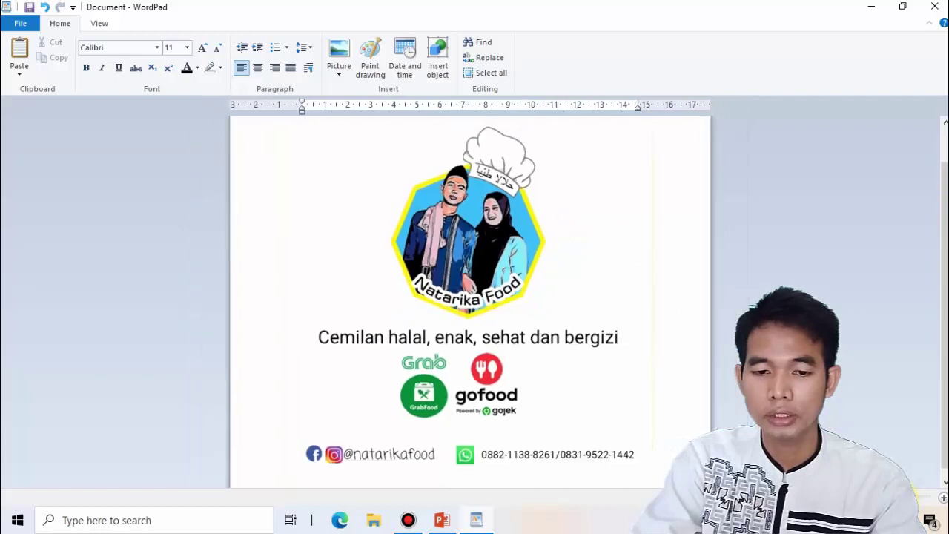
scroll(618, 413, "down", 1)
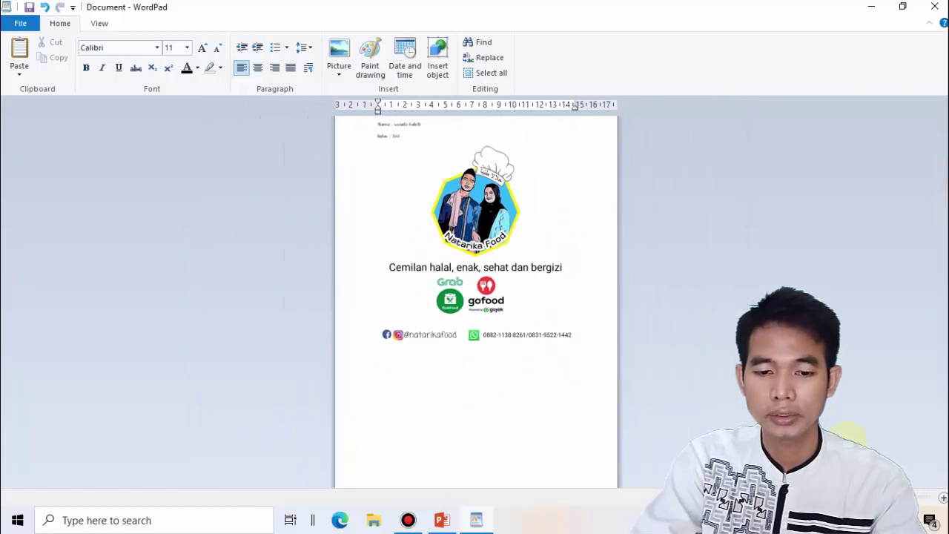
left_click(541, 237)
left_click(588, 228)
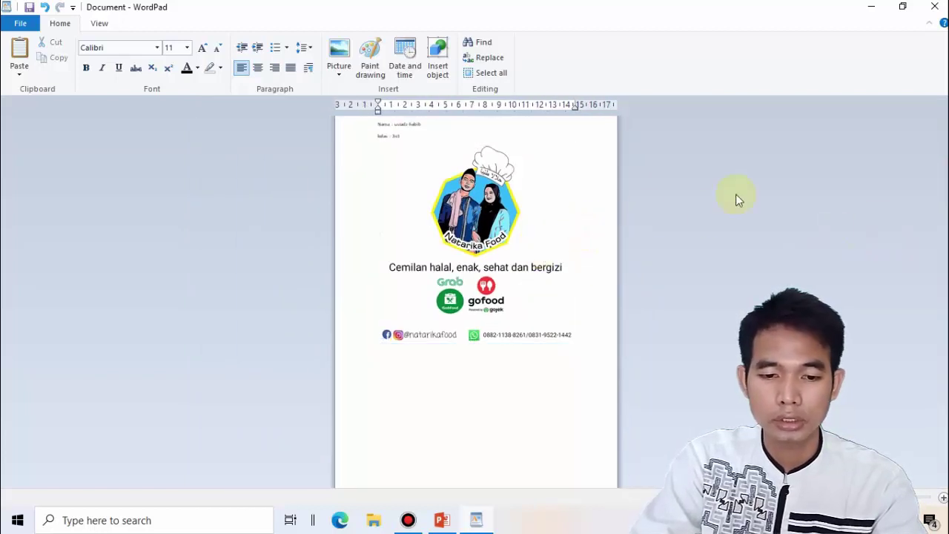
left_click(490, 270)
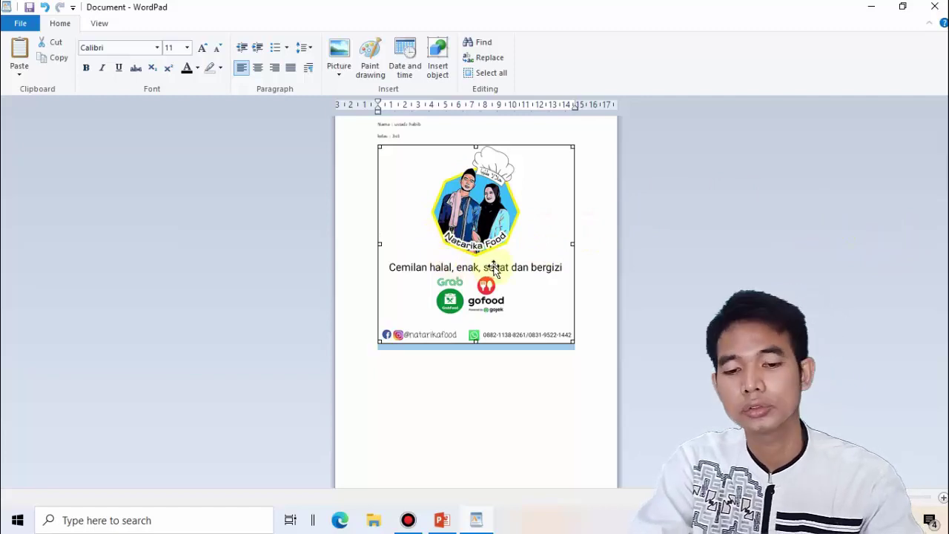
scroll(710, 369, "up", 3)
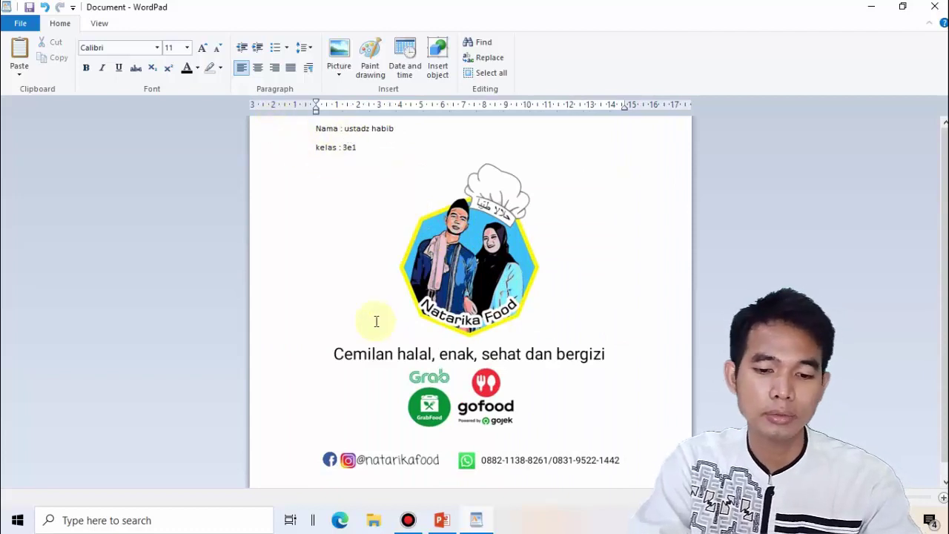
left_click(544, 295)
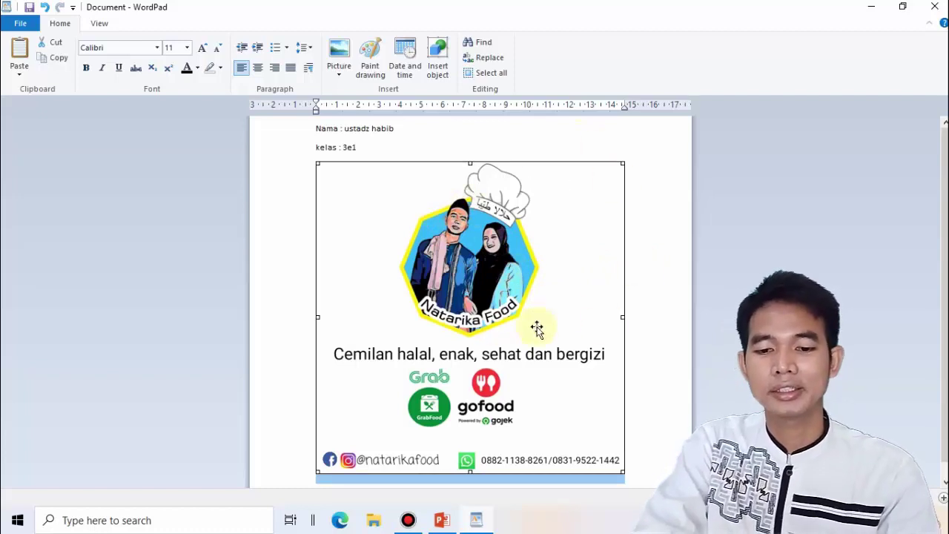
left_click(652, 259)
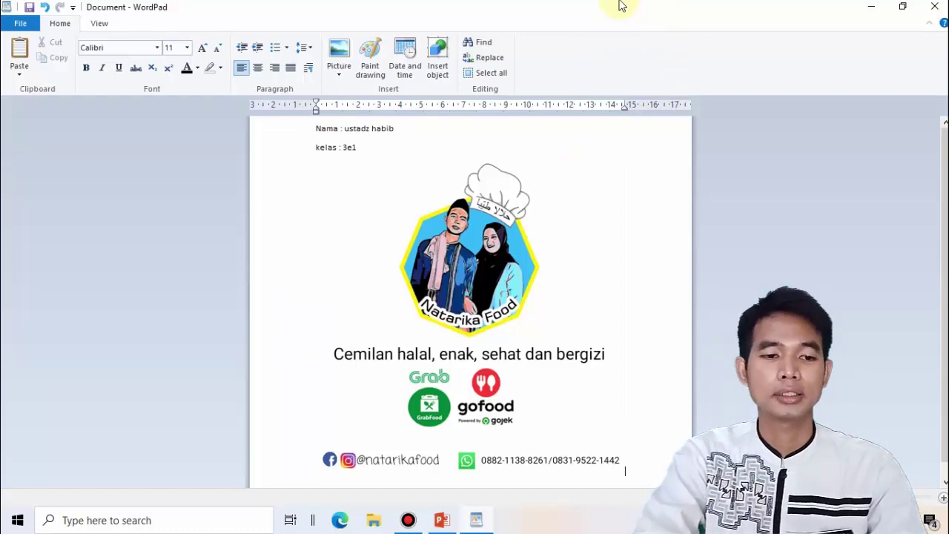
Save as RTF in Documents, named 'latihan wordpad', the author's name and '3e1', then close WordPad
left_click(23, 24)
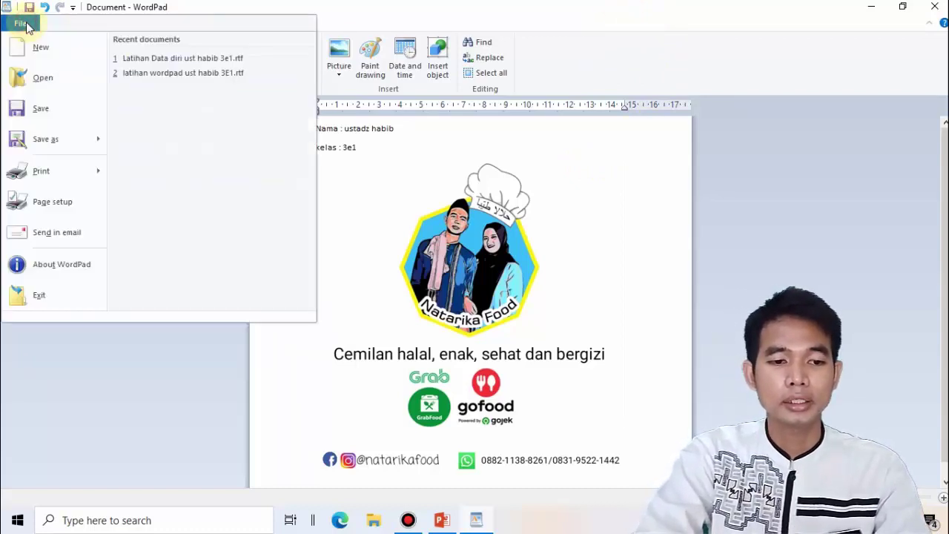
left_click(26, 111)
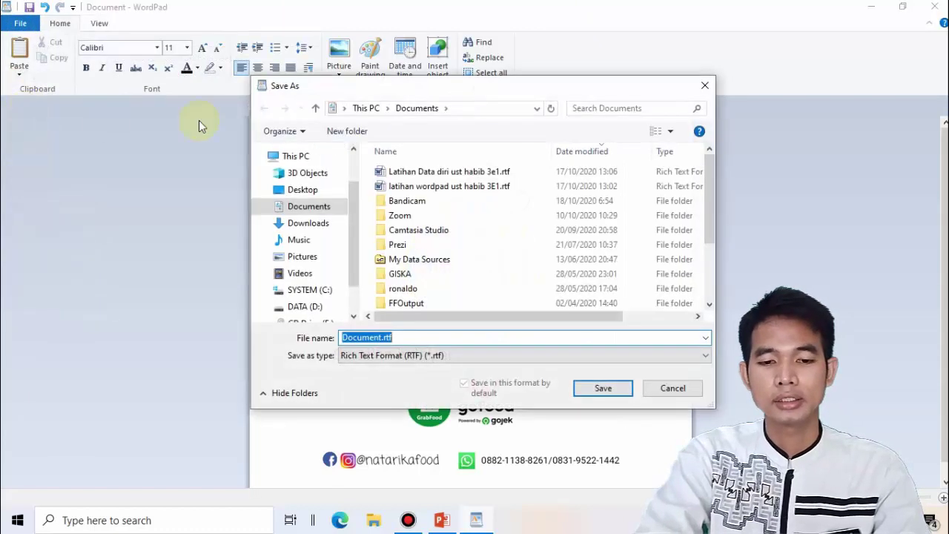
left_click(328, 210)
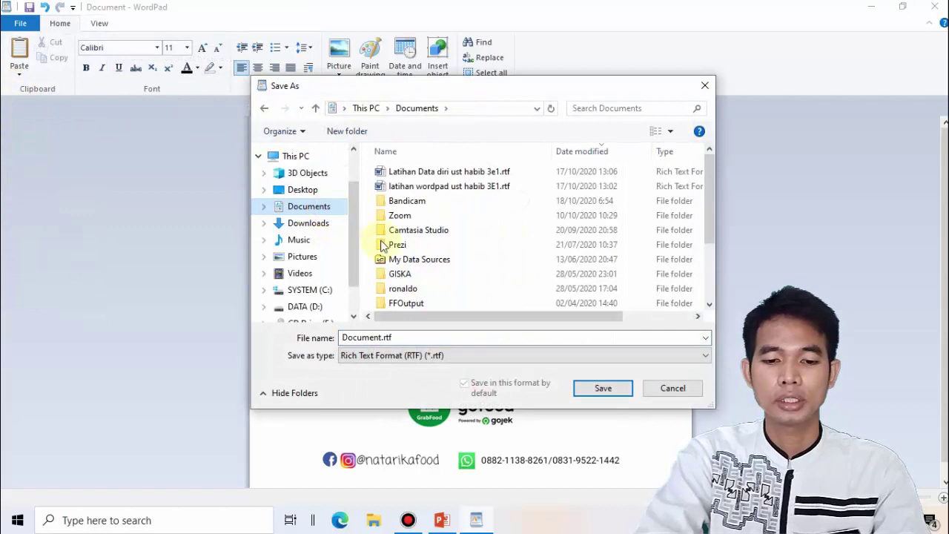
left_click(409, 337)
key("BackSpace")
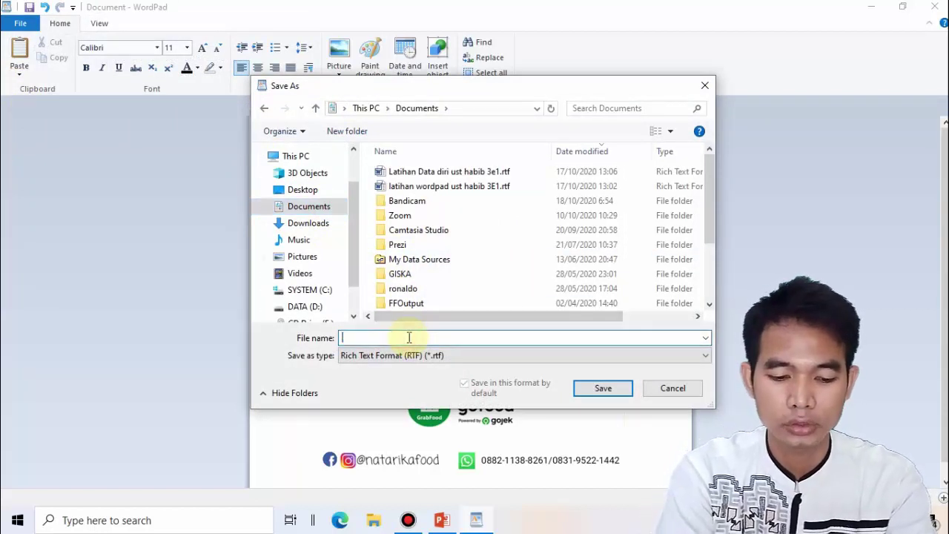
type("latihan")
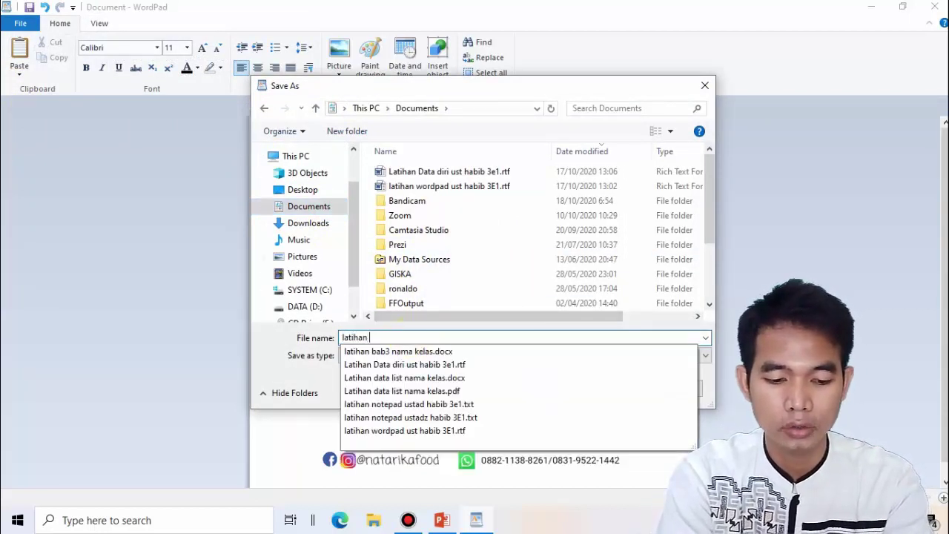
type(" wor")
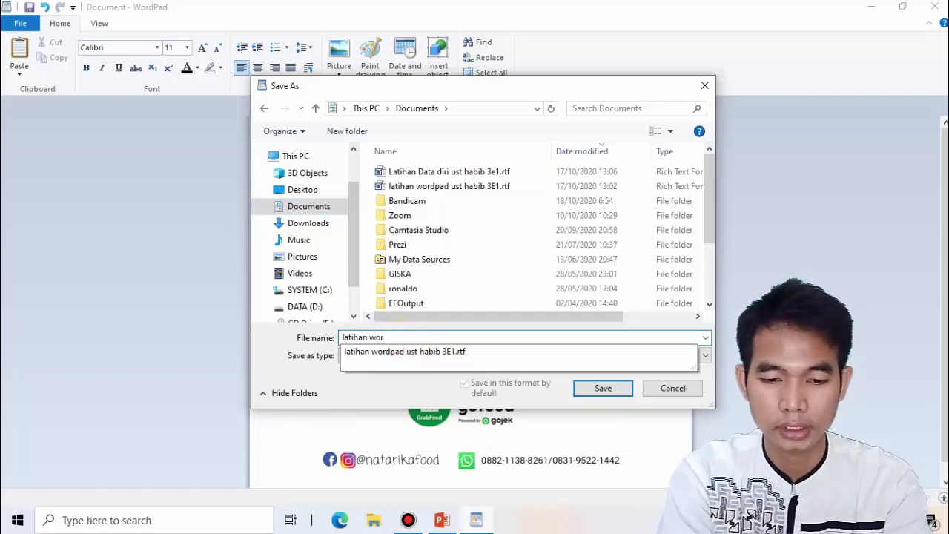
type("pad")
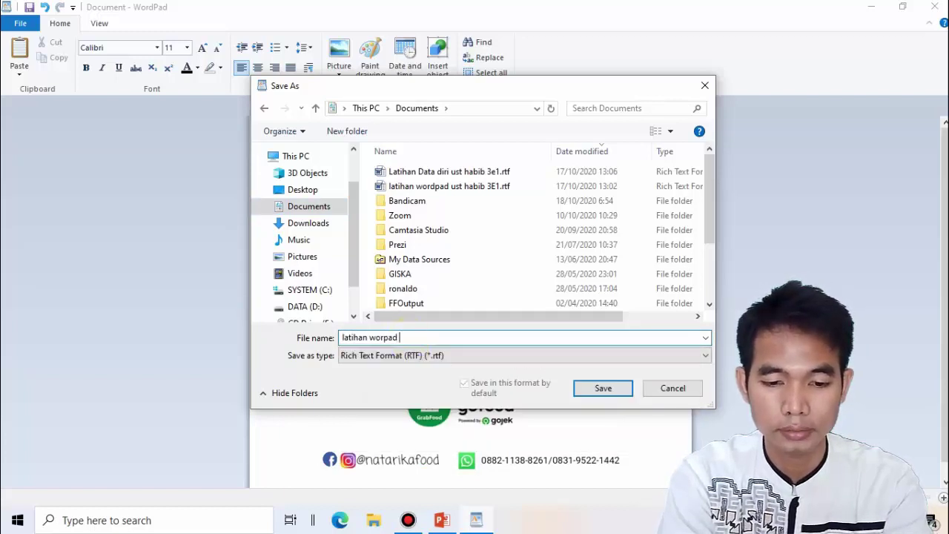
key("BackSpace")
key("BackSpace")
key("BackSpace")
key("BackSpace")
type("dpad")
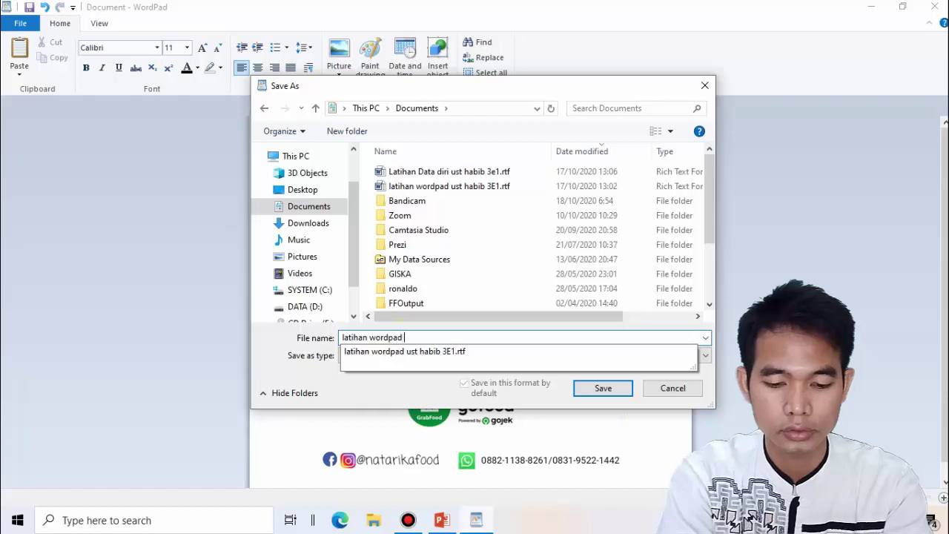
type("pad ust")
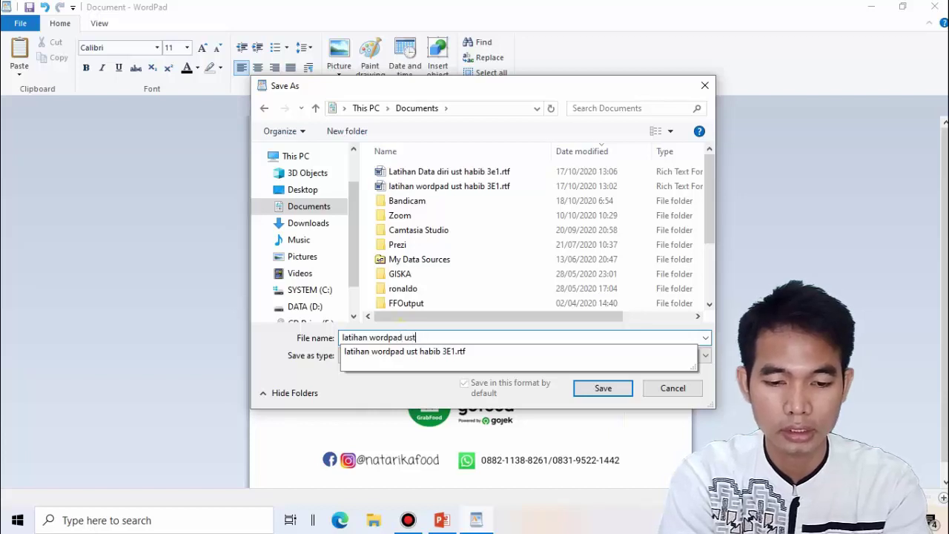
type("ad ")
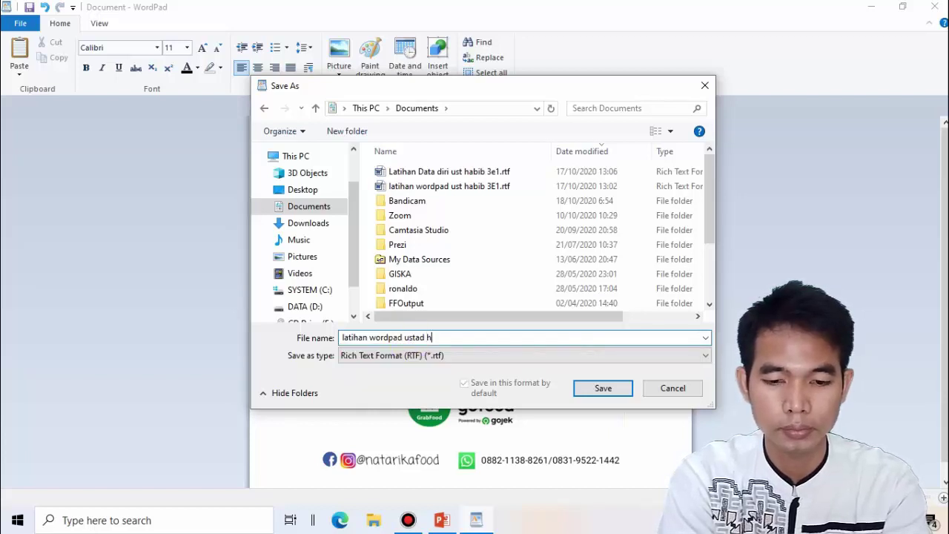
type("habib 3")
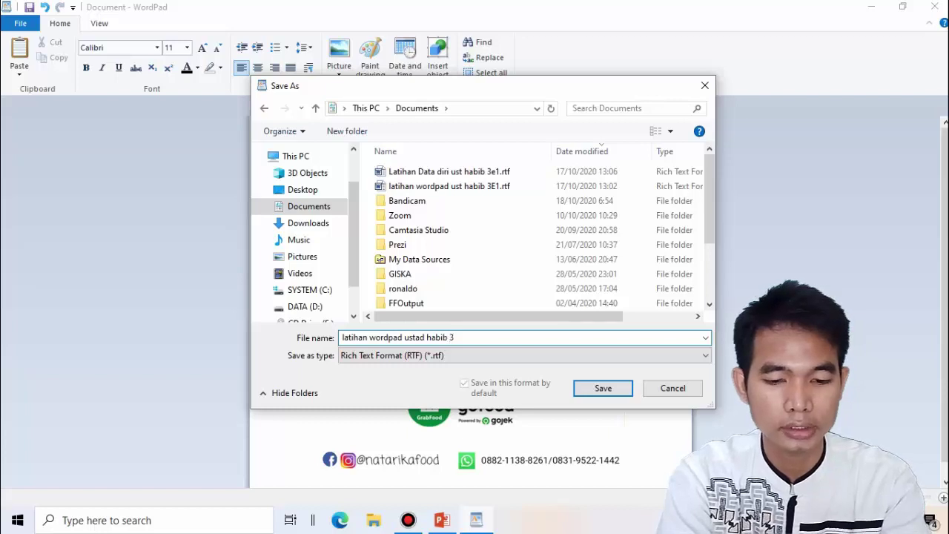
type("e1")
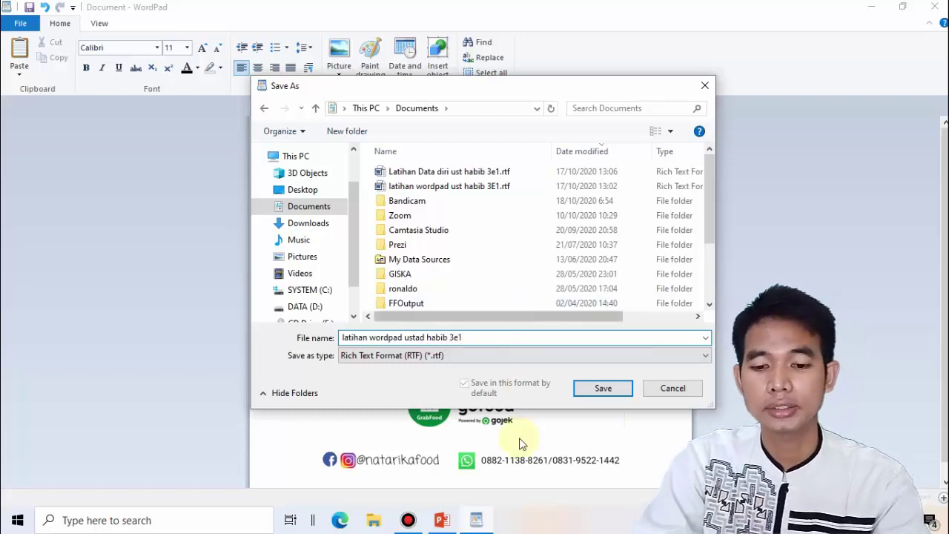
left_click(603, 387)
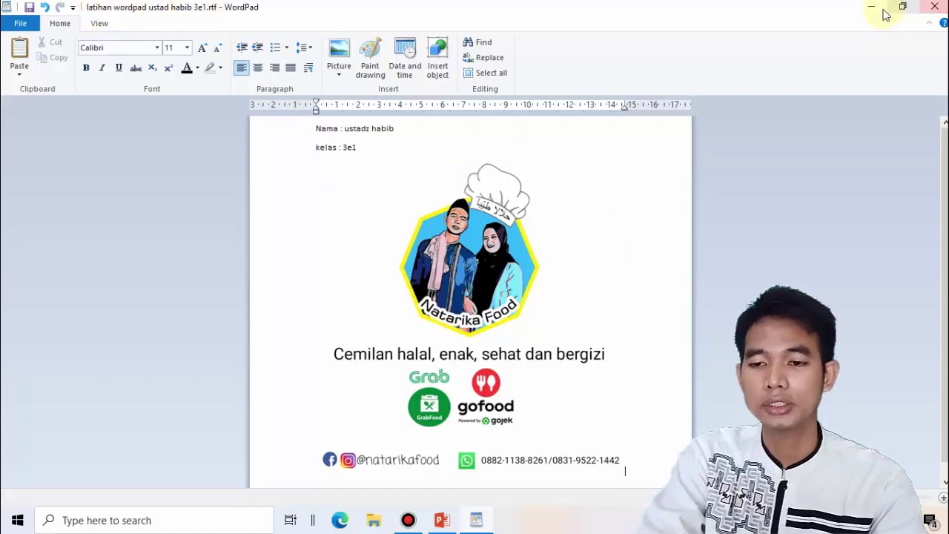
left_click(934, 7)
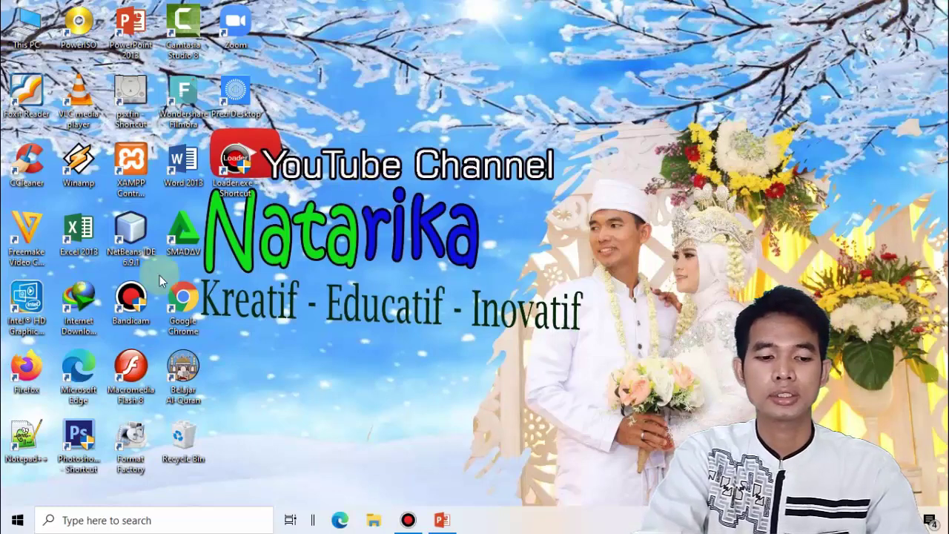
Open File Explorer from the Start button's right-click menu
right_click(18, 520)
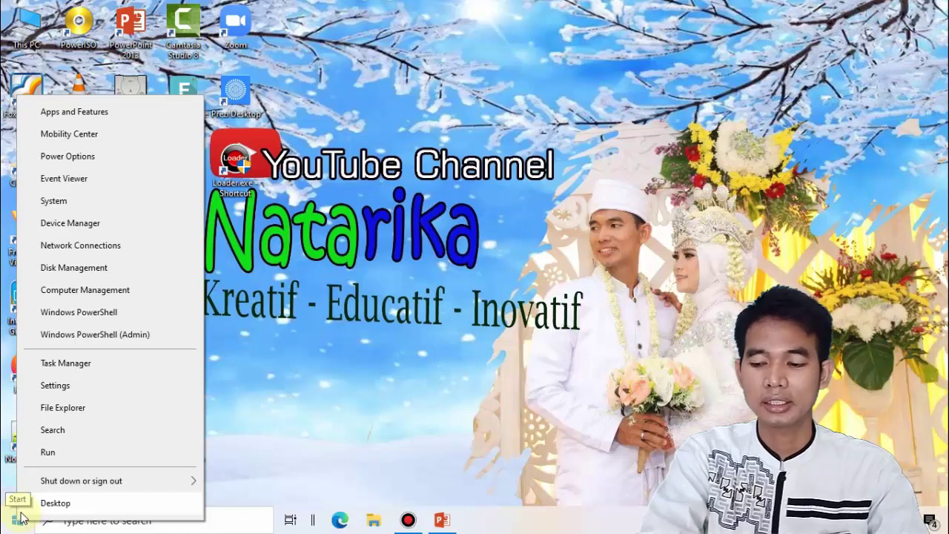
mouse_move(34, 480)
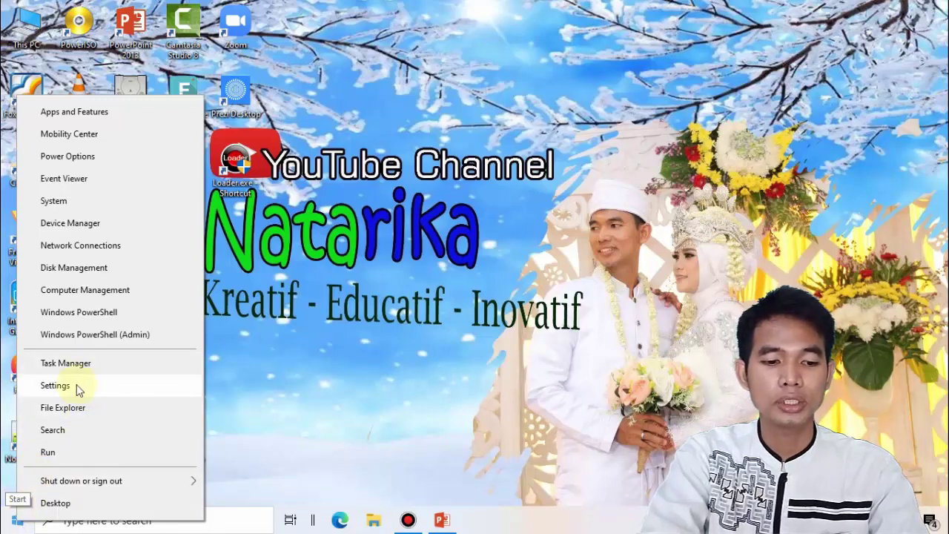
left_click(72, 409)
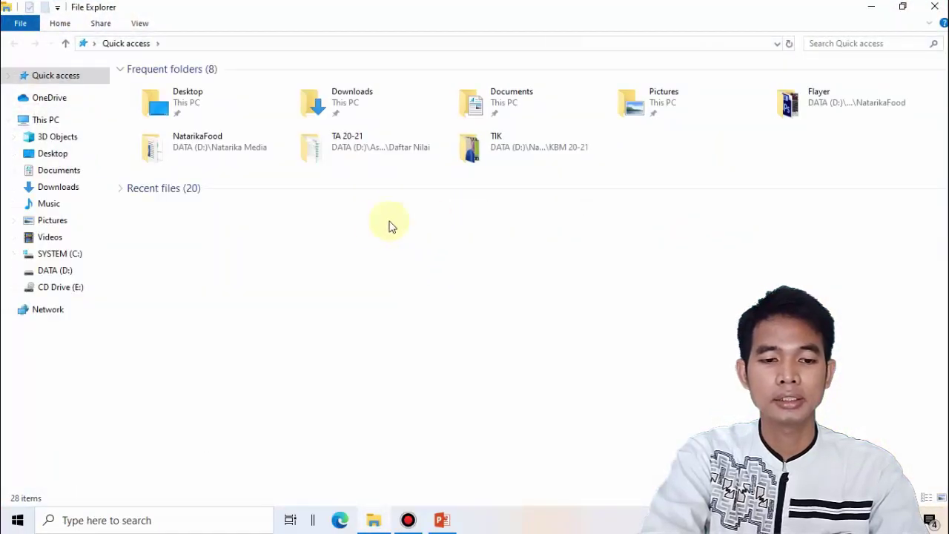
Show the Documents folder in File Explorer
left_click(78, 173)
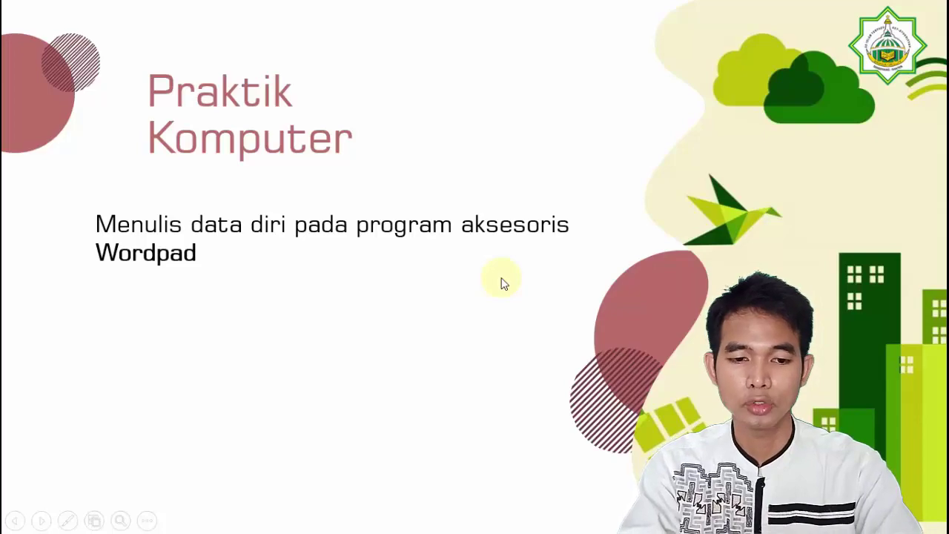
Exit the PowerPoint slide show at the 'Praktik Komputer' slide
key("Escape")
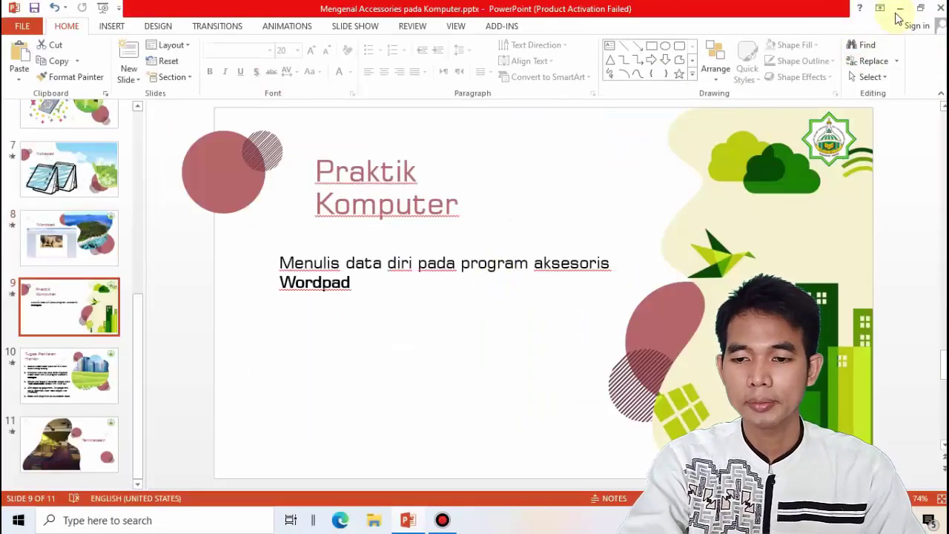
Minimize PowerPoint and launch a blank WordPad by searching 'wordpad' in Start
left_click(899, 10)
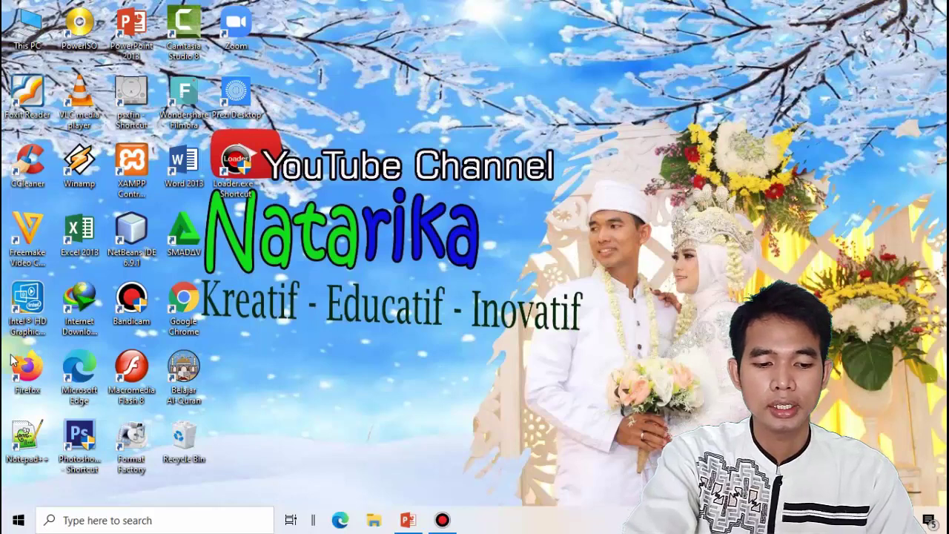
left_click(19, 519)
type("wordpad")
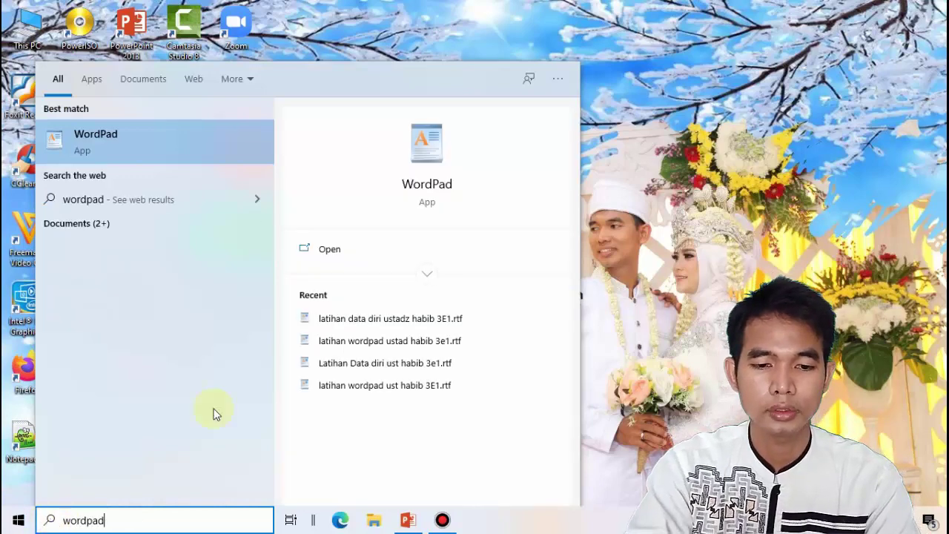
left_click(109, 148)
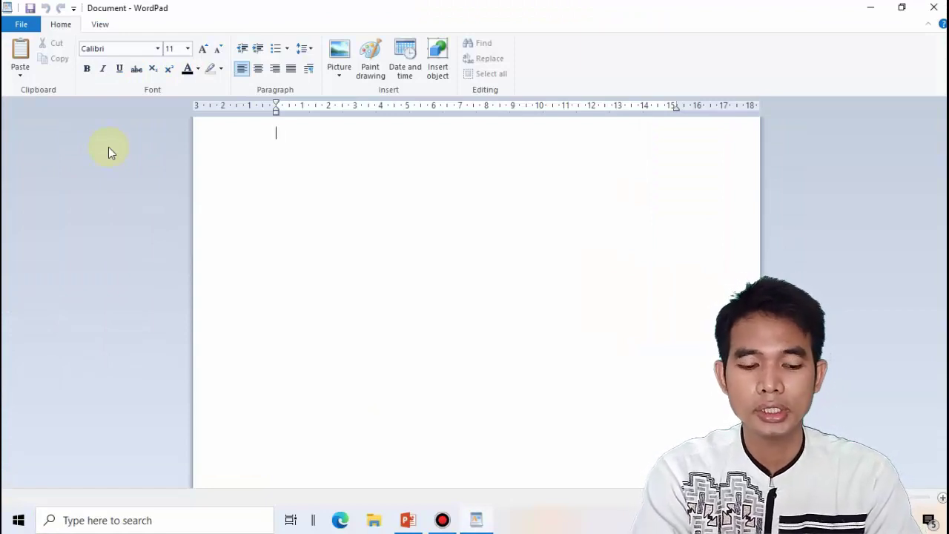
Type the 'Nama :' line with the person's full name
type("Nama")
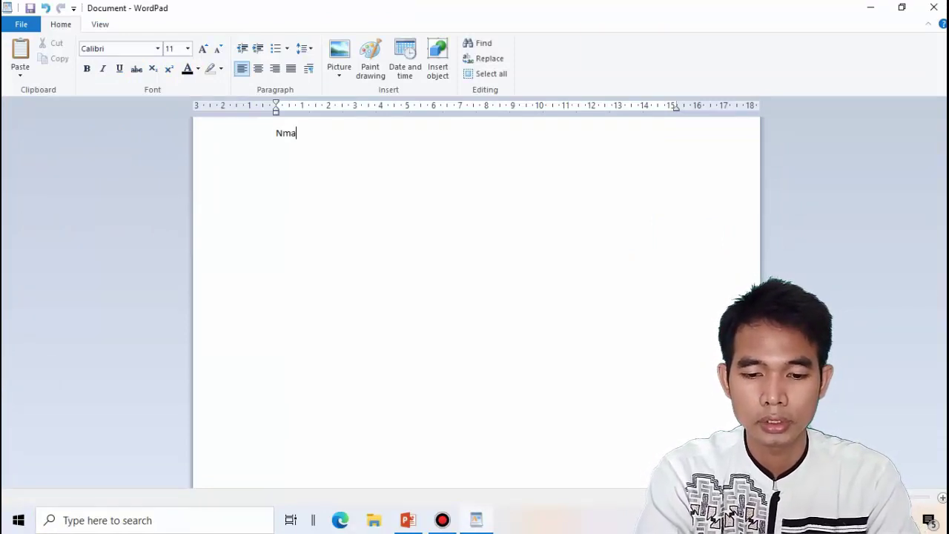
key("BackSpace")
key("BackSpace")
key("BackSpace")
type("ama")
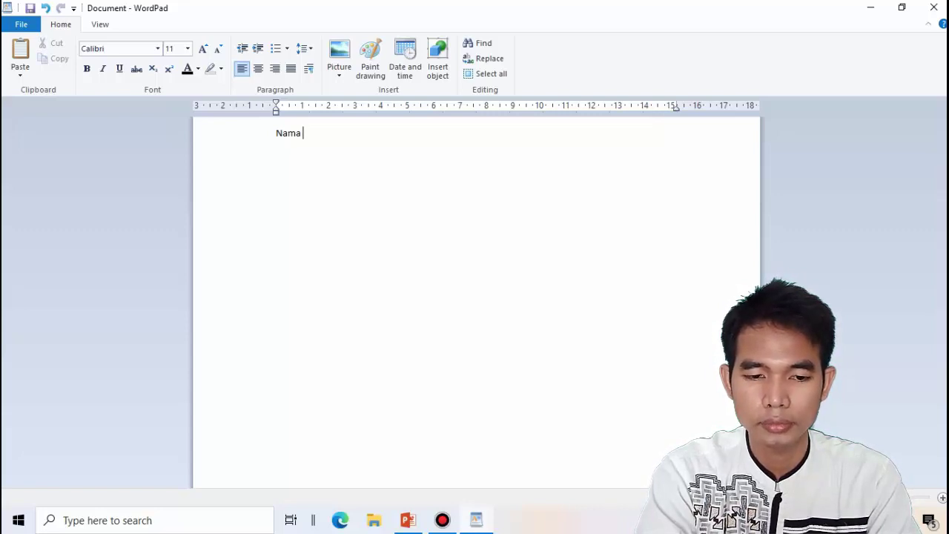
type(":")
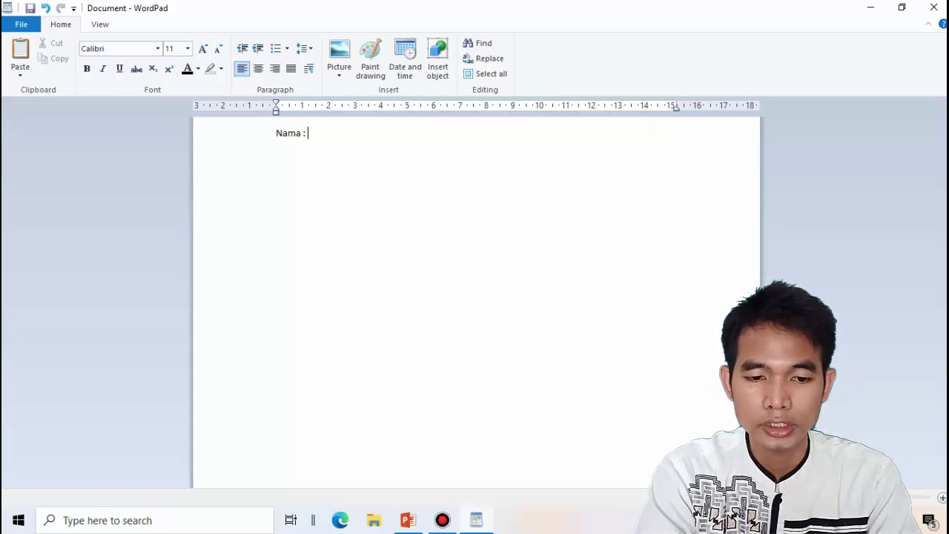
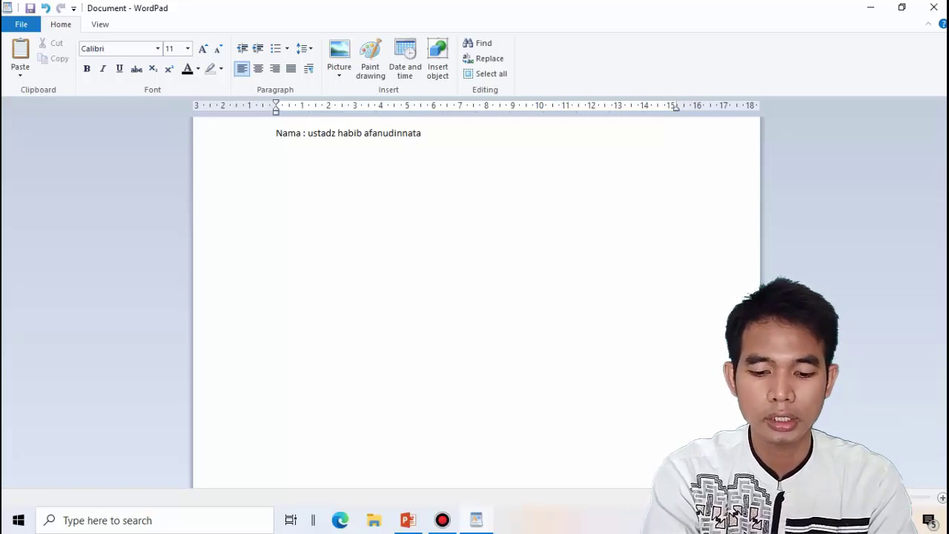
key("Return")
Add the 'kelas : 3E1' line and an 'alamat :' line with the home address
type("kelas ")
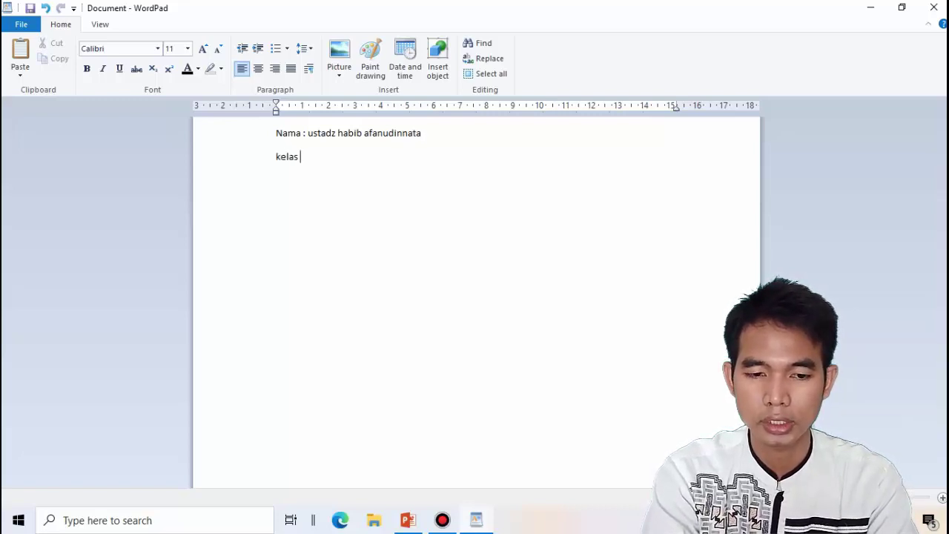
type(": 3E")
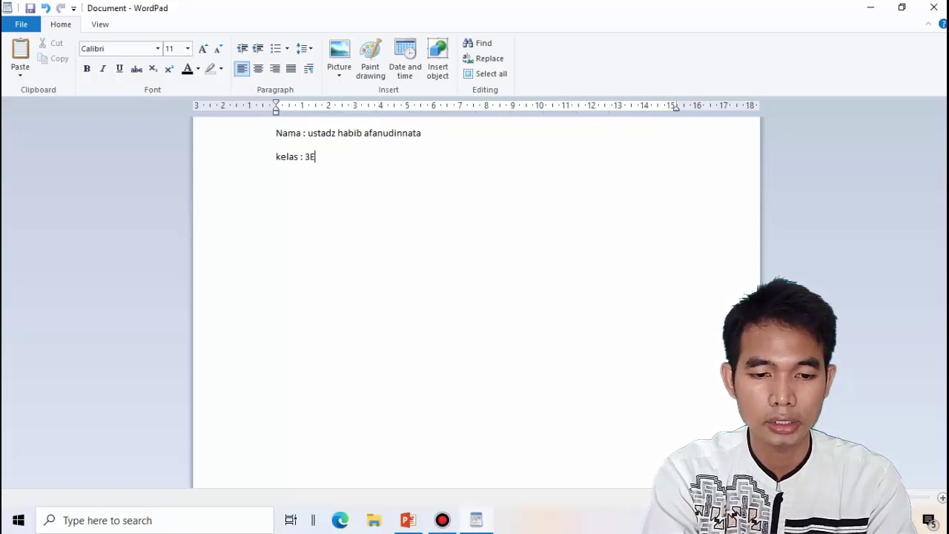
type("1")
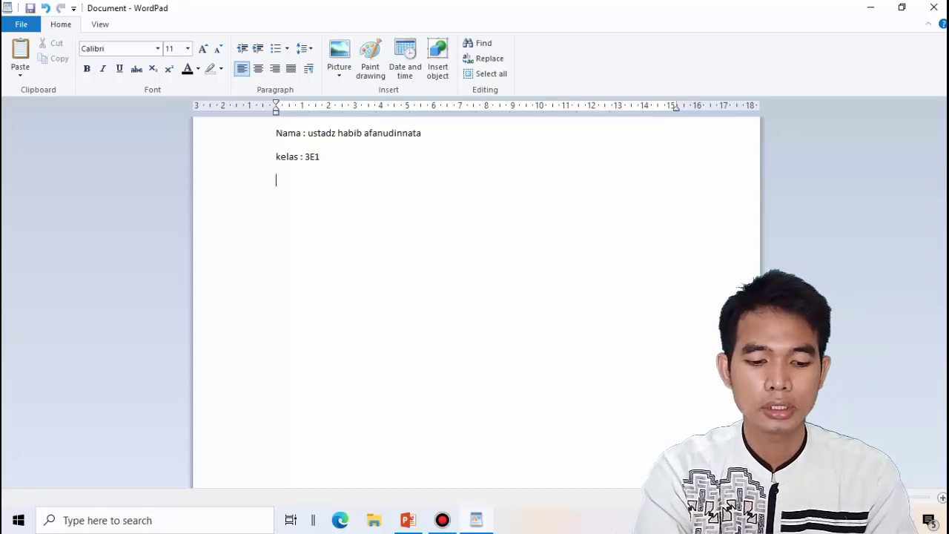
type("alamat")
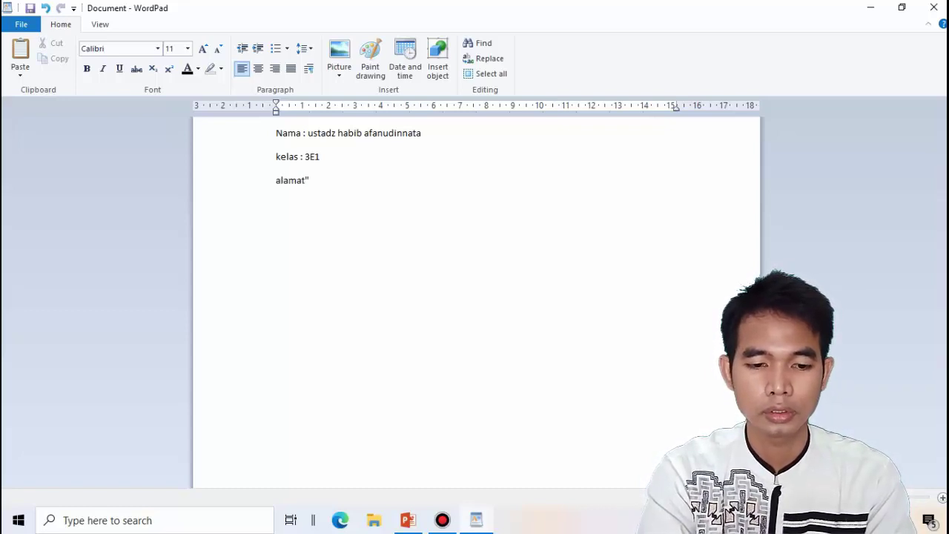
key("BackSpace")
type(": ")
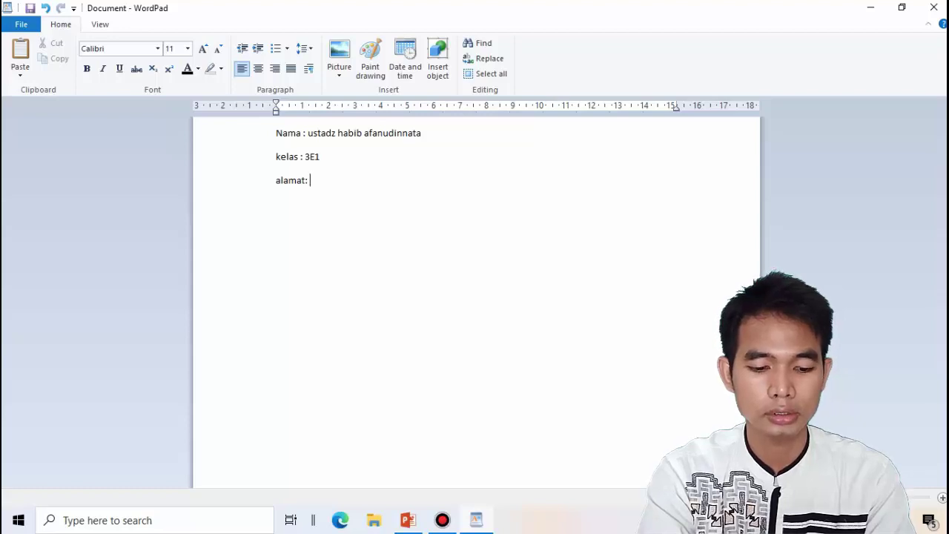
type("pori")
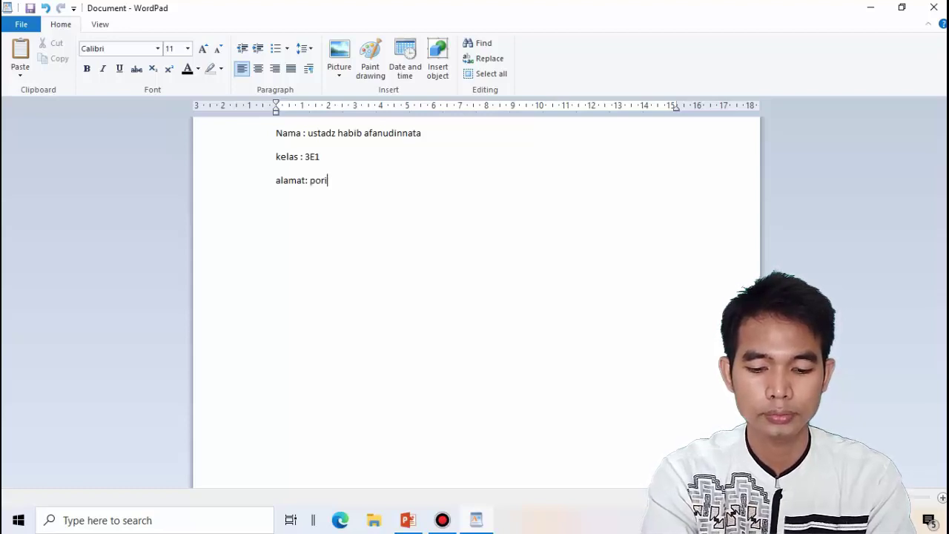
type("s Cipondoh")
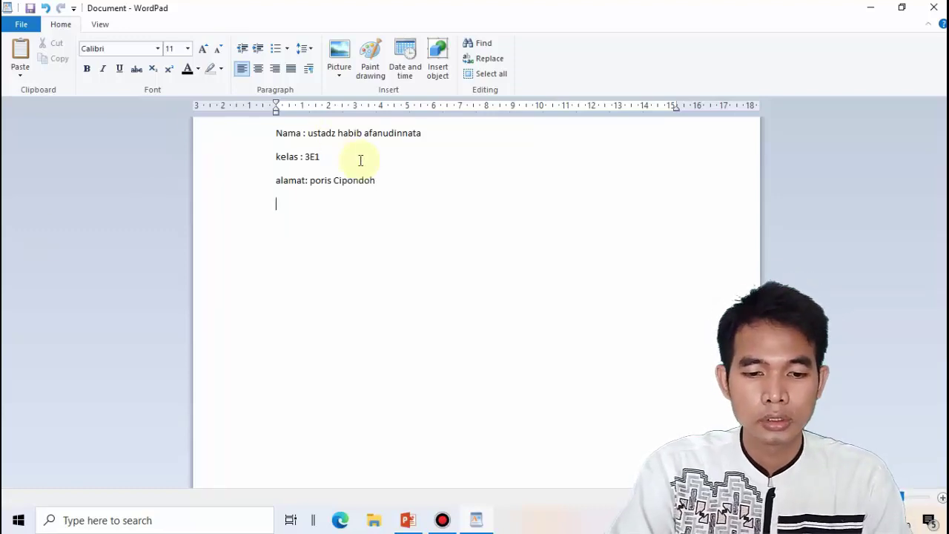
Add 'agama : Islam', 'hoby : Sepakbola' and a 'no telp/WA' line with the phone number
left_click(409, 180)
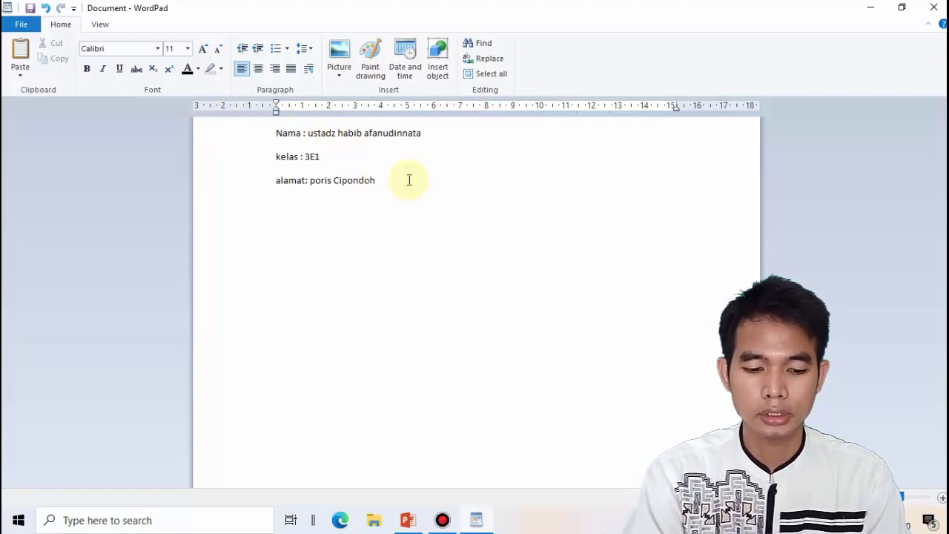
type("agama :")
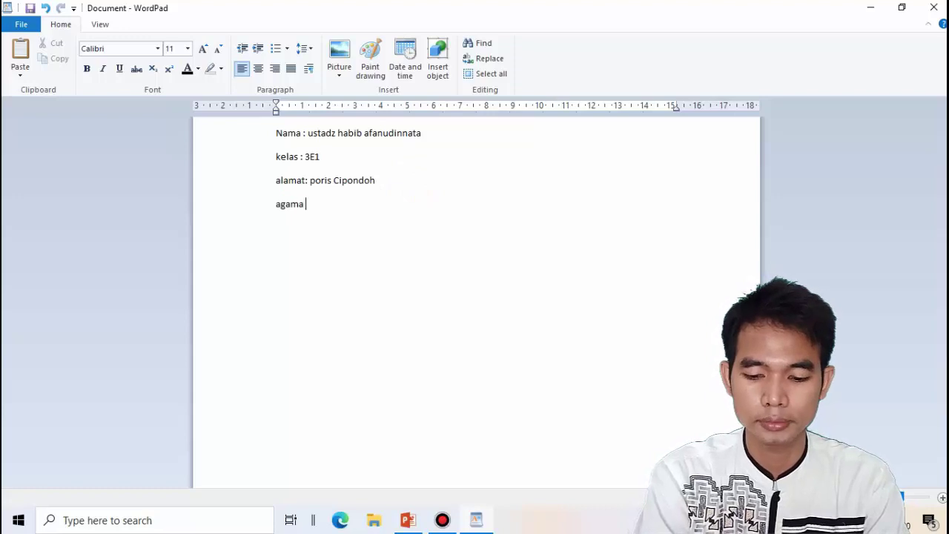
type(" Islam ")
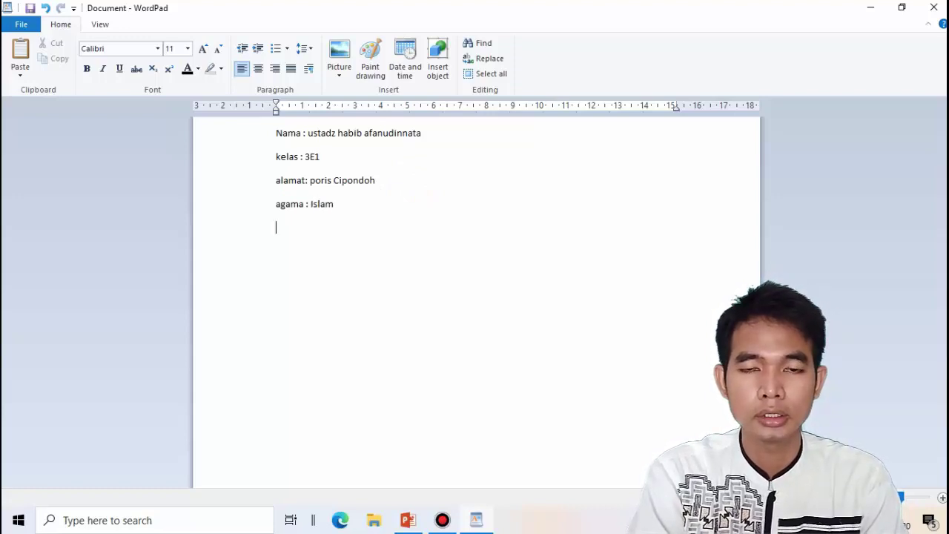
type("hob")
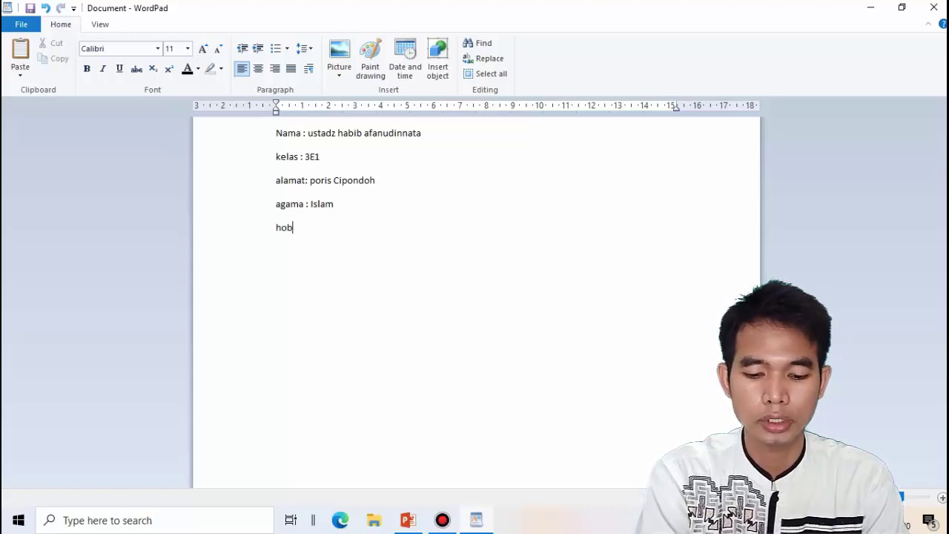
type("y : Se")
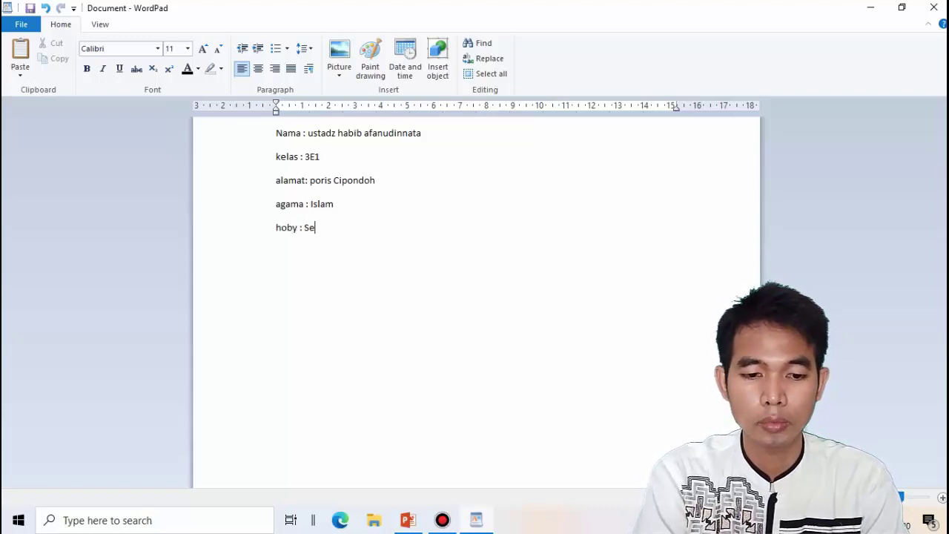
type("pakbola ")
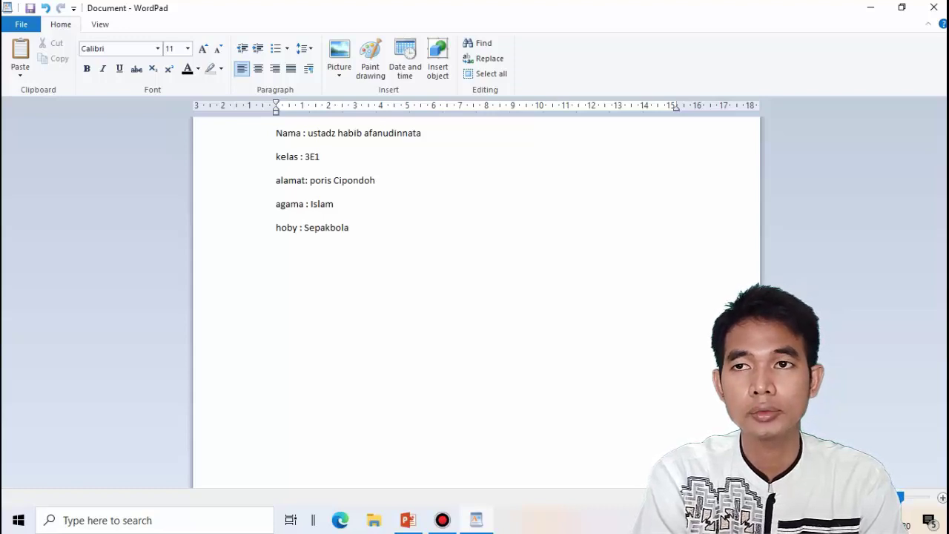
type("no ")
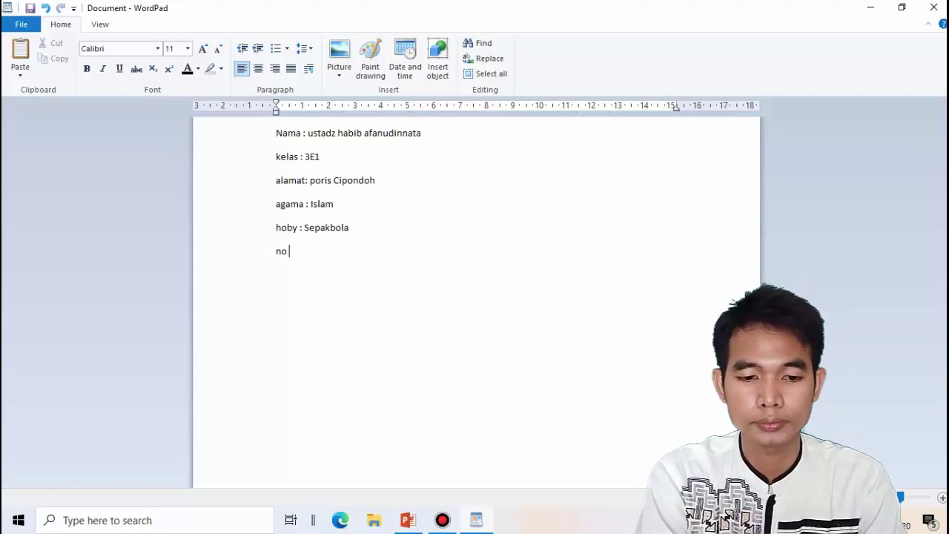
type("telp")
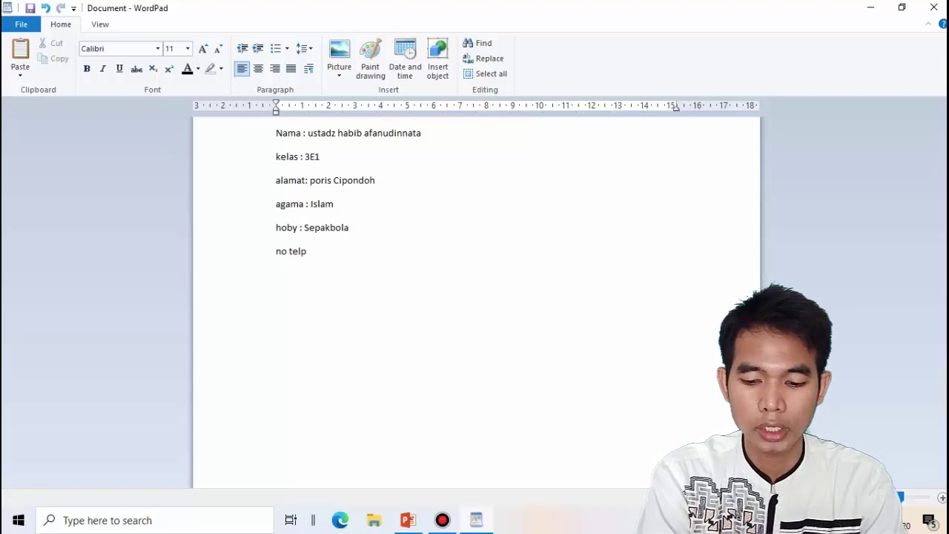
type("/WA ")
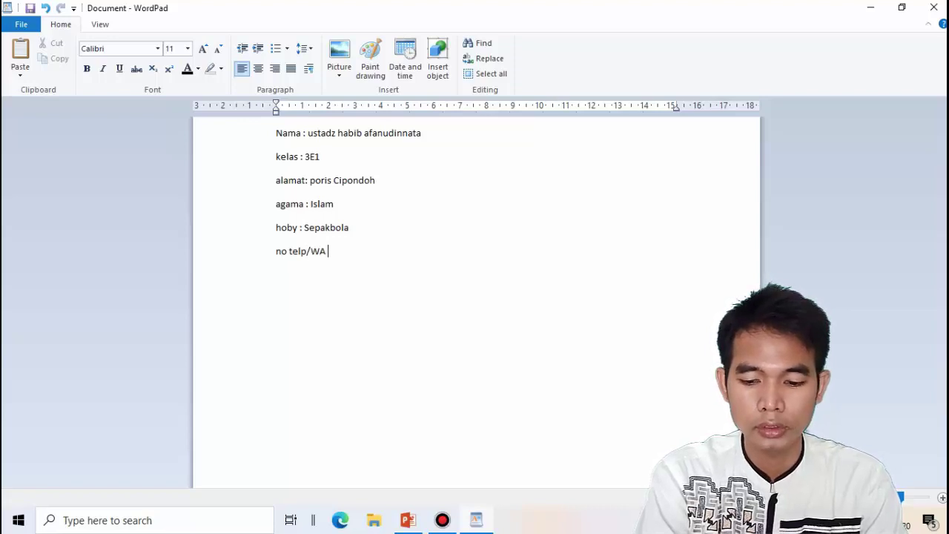
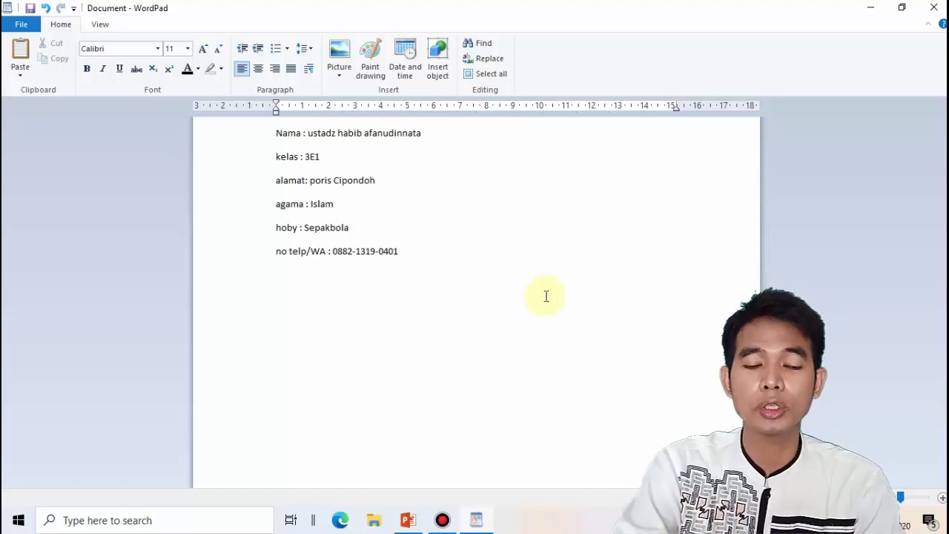
Insert habib.png from DATA (D:) > Habib beneath the phone number line
left_click(339, 61)
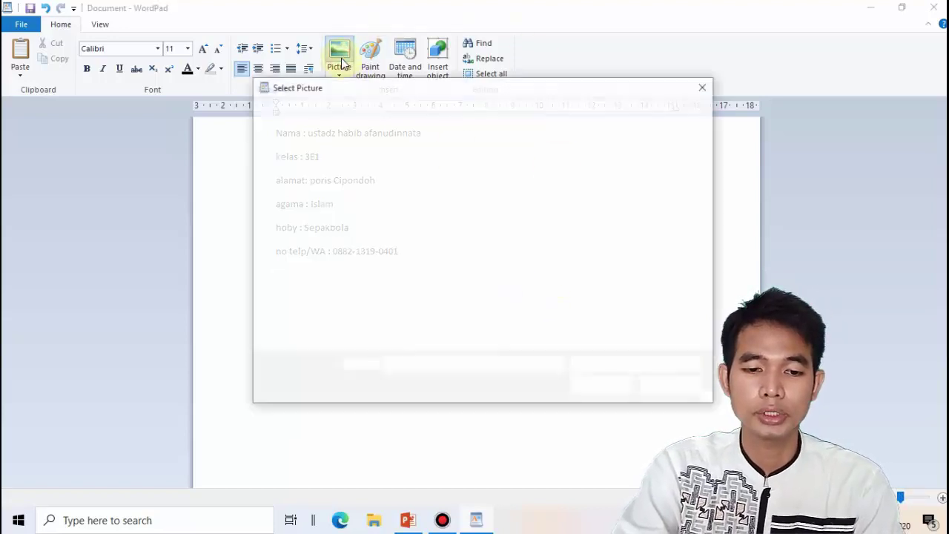
left_click(314, 309)
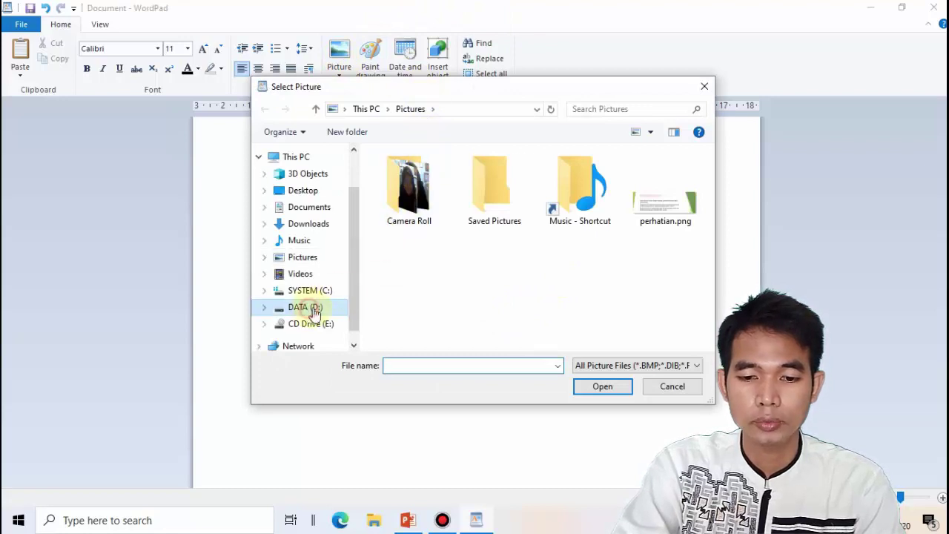
scroll(434, 258, "down", 1)
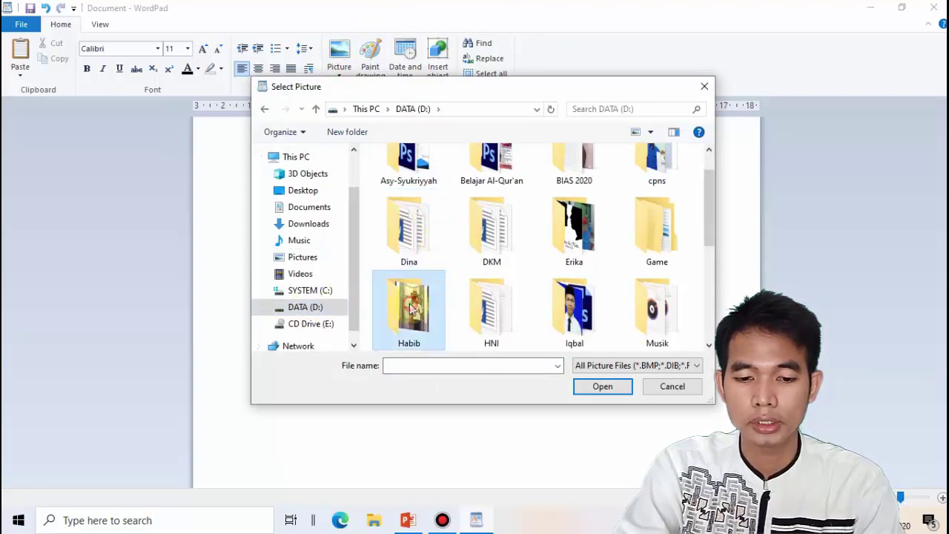
double_click(410, 307)
double_click(489, 211)
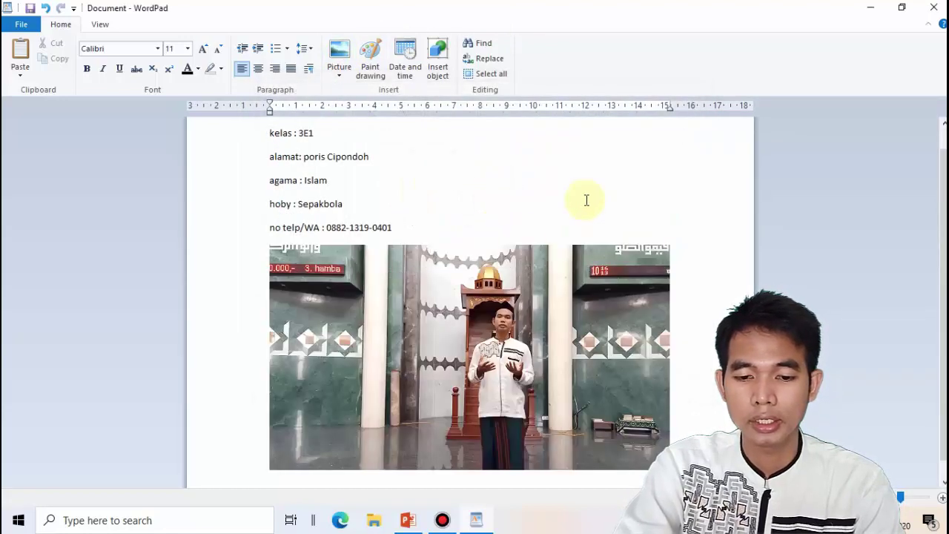
scroll(581, 227, "up", 1)
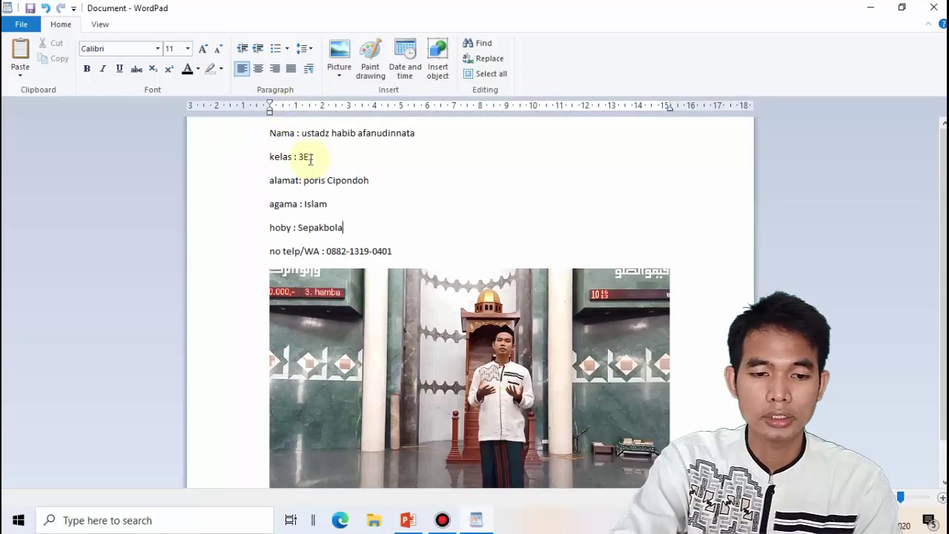
scroll(310, 159, "down", 2)
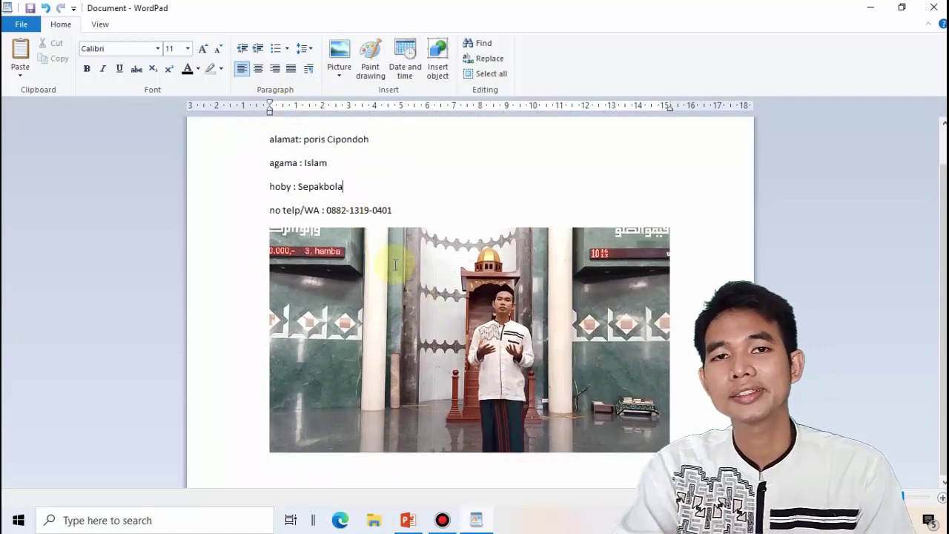
left_click(402, 211)
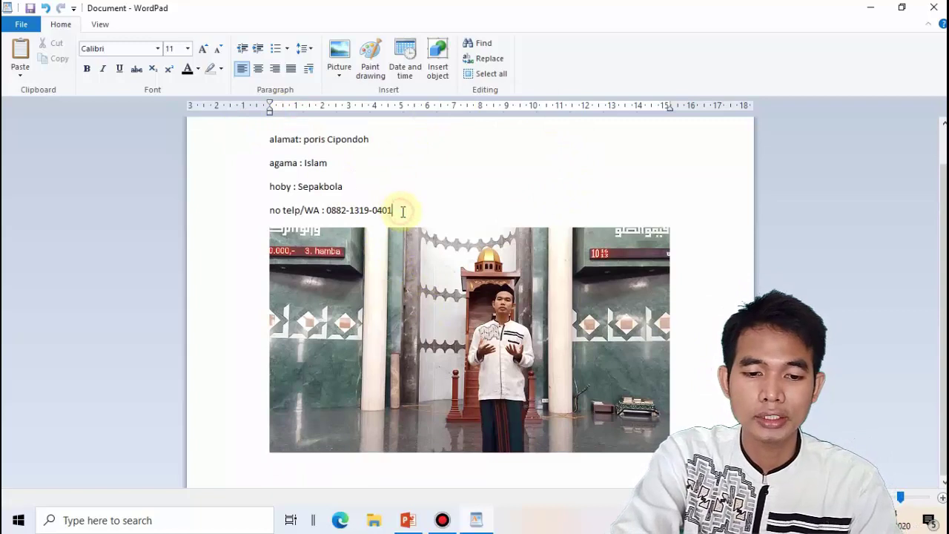
scroll(403, 211, "up", 2)
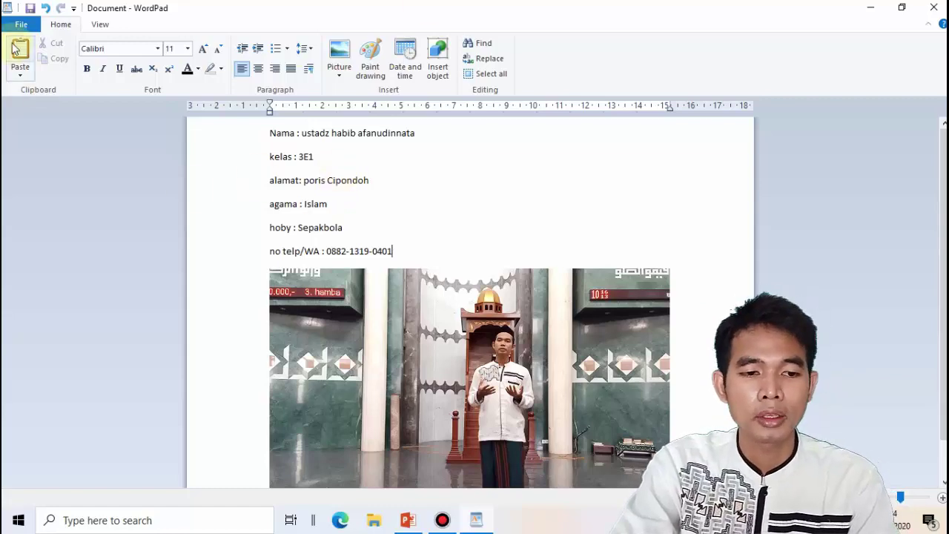
Save the document as 'latihan data diri ustadz habib 3e1' in Rich Text Format
left_click(18, 25)
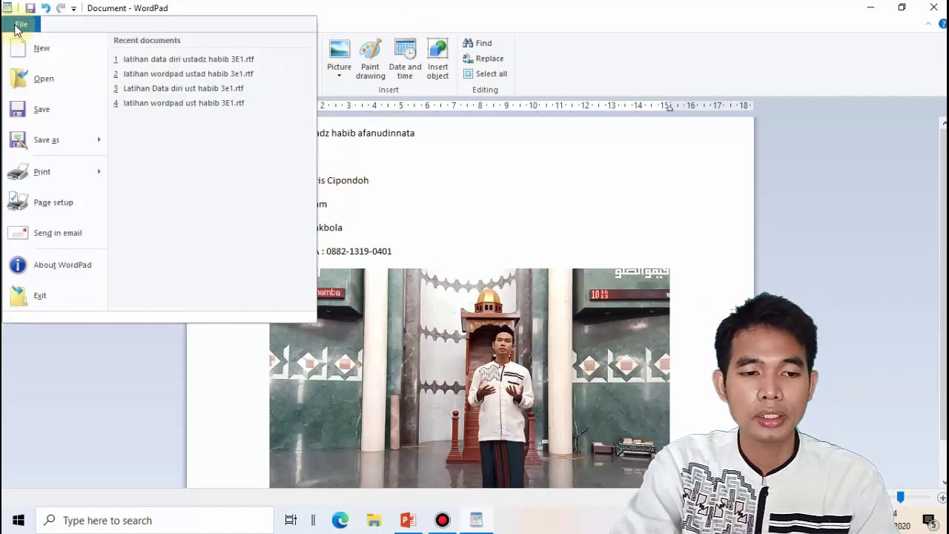
left_click(30, 111)
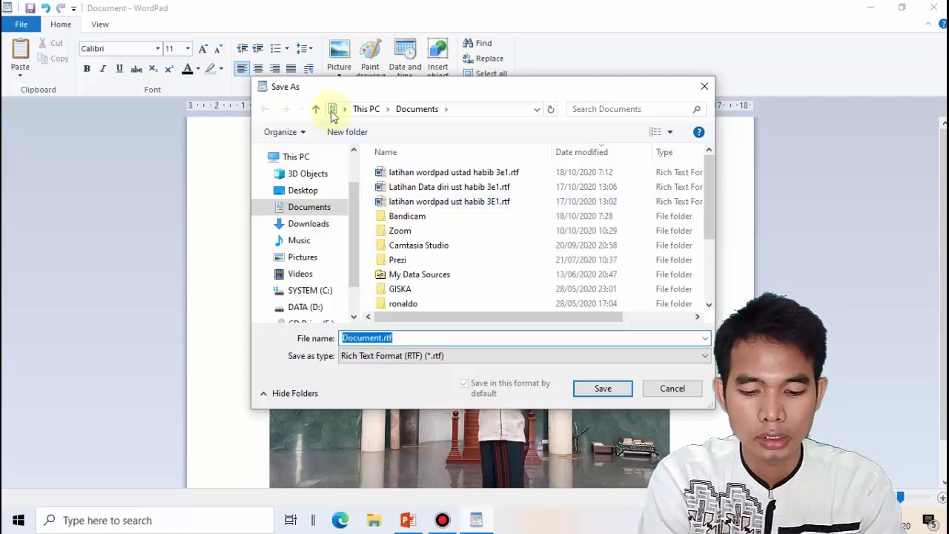
type("latihan da")
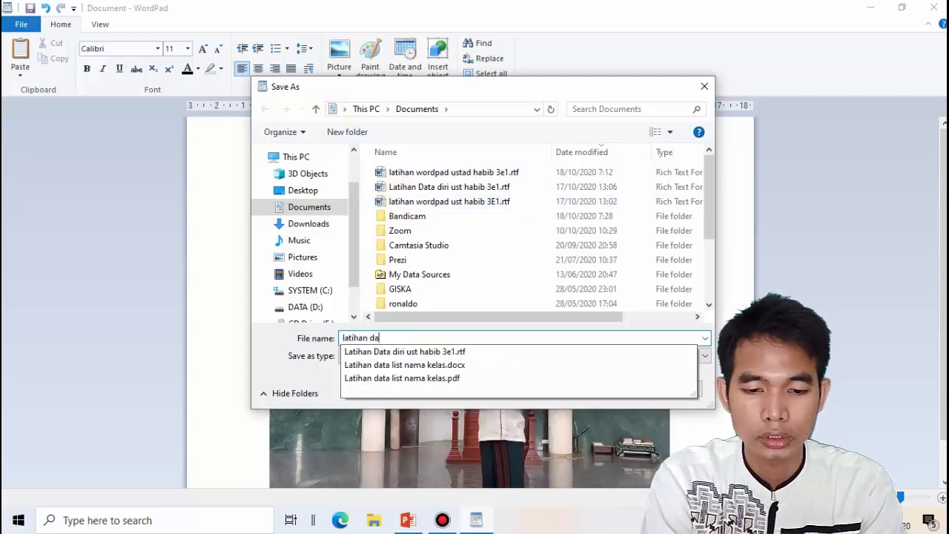
type("ta diri ")
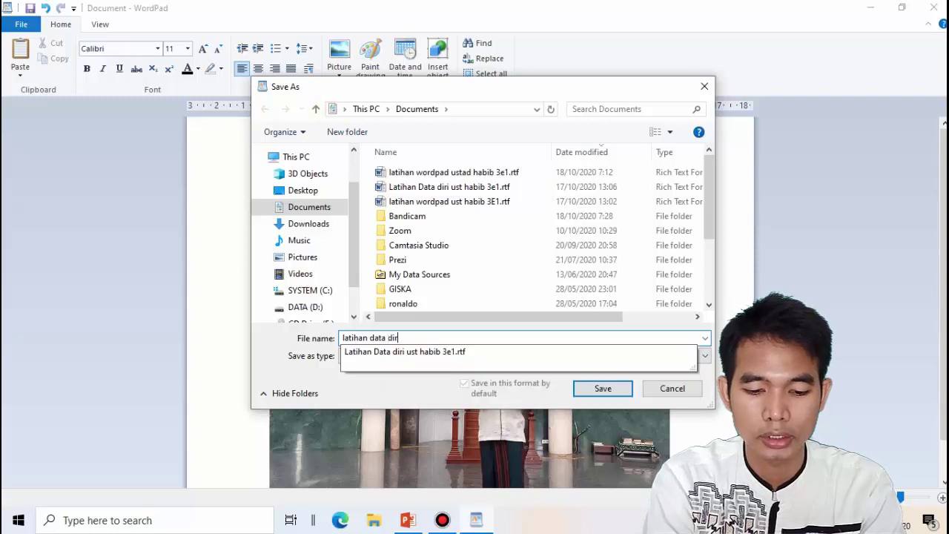
type("ust")
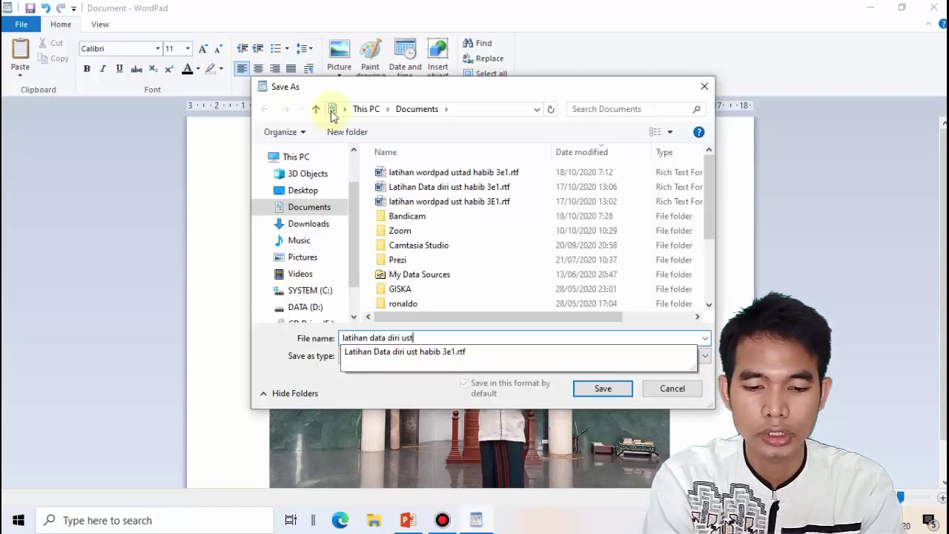
type("adz ")
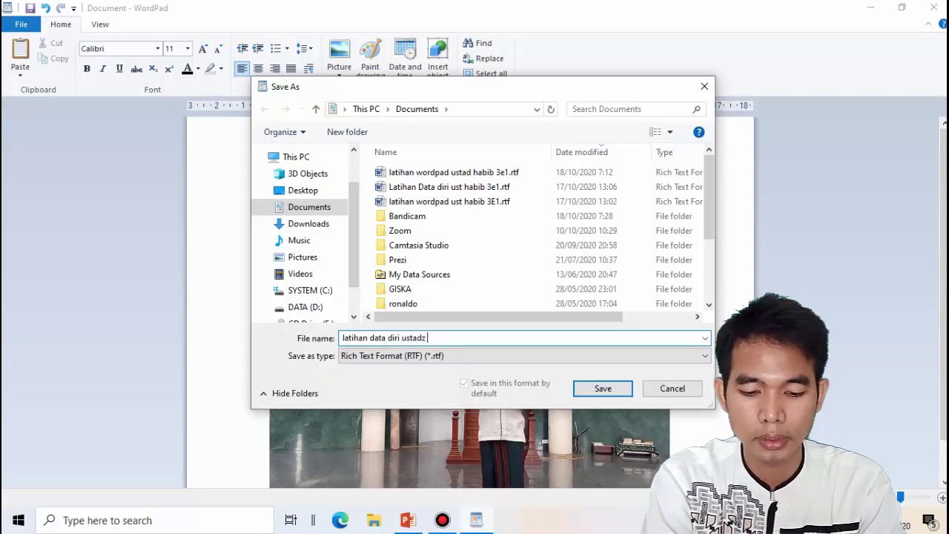
type("habib 3e")
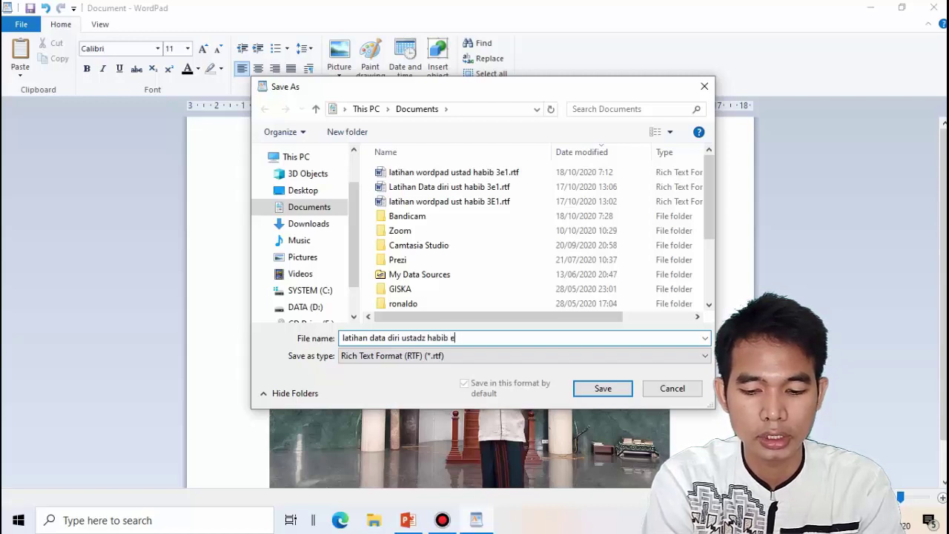
key("BackSpace")
type("3e1")
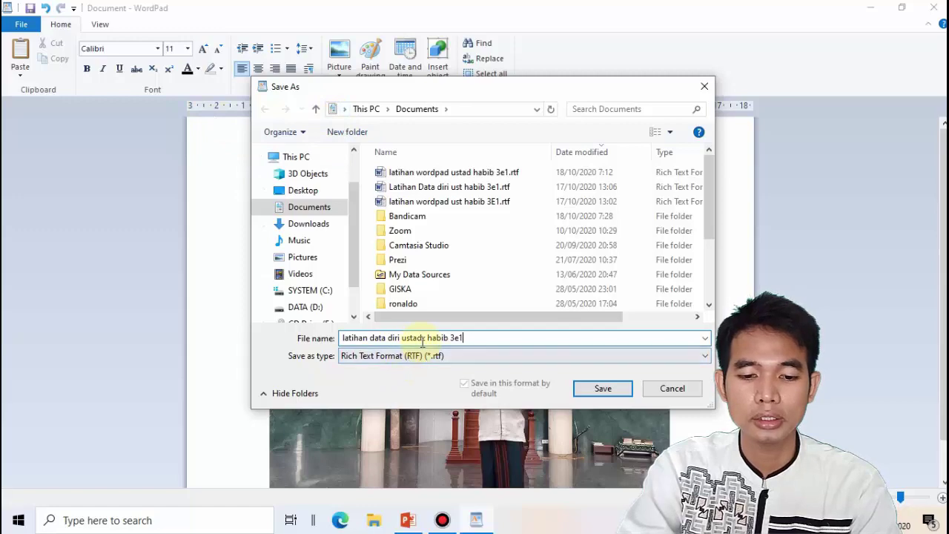
left_click(601, 390)
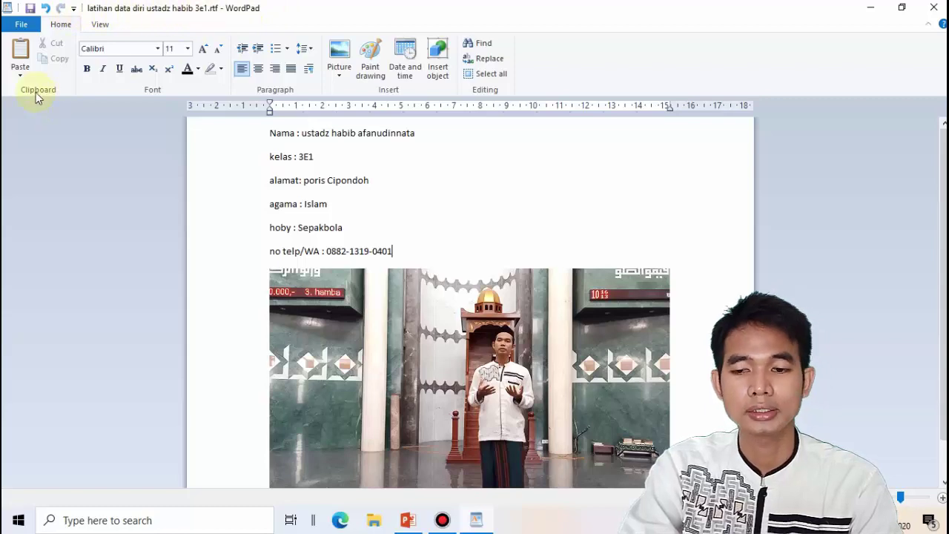
Close WordPad and launch File Explorer from the Start button's context menu
left_click(935, 11)
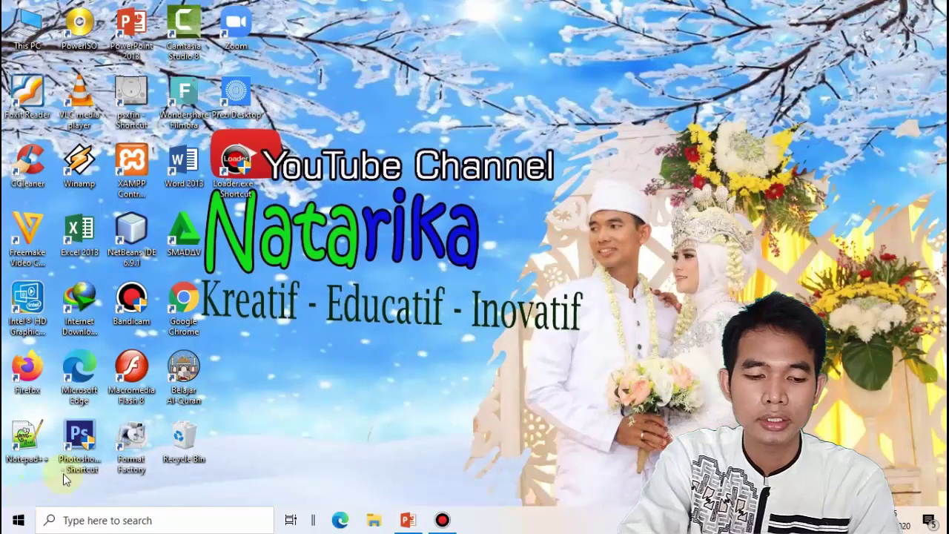
right_click(19, 523)
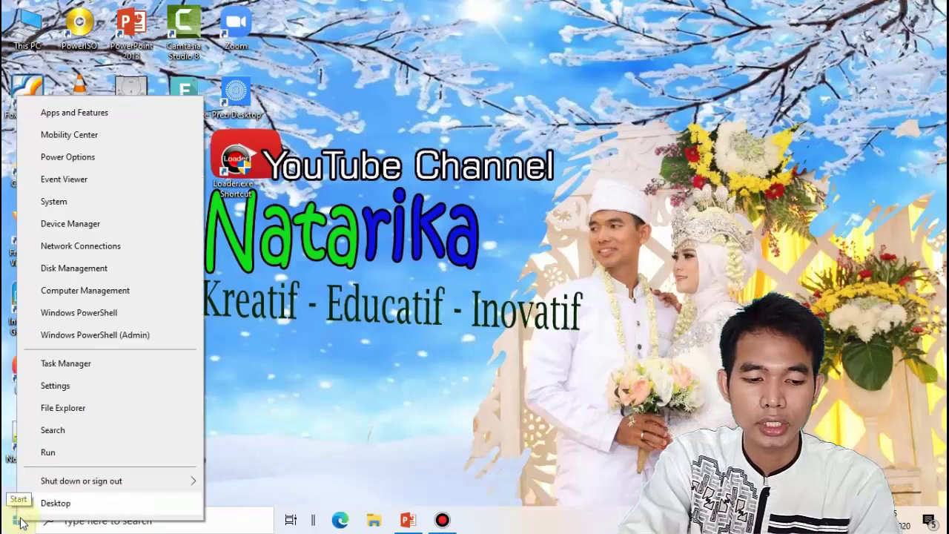
left_click(87, 408)
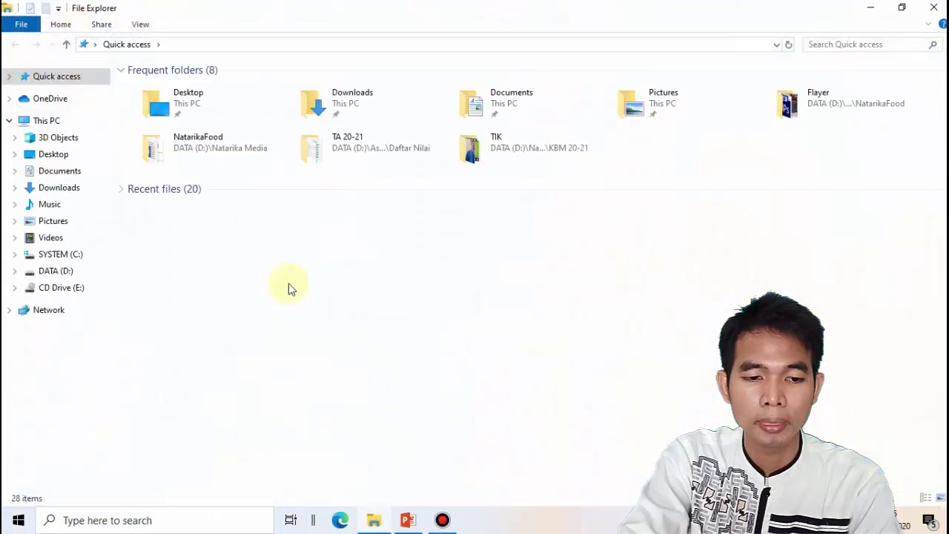
Go to the Documents folder and select 'latihan data diri ustadz habib 3e1.rtf'
left_click(56, 175)
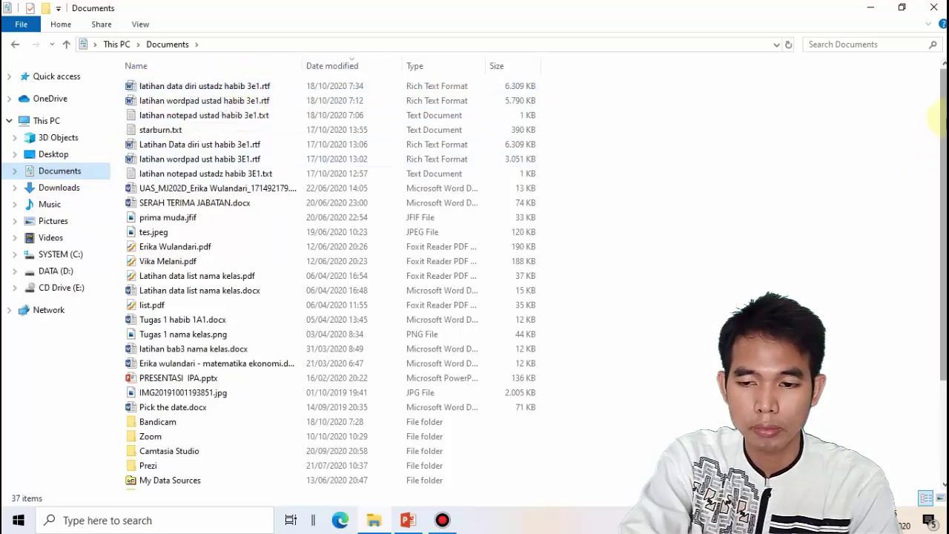
left_click_drag(942, 118, 943, 212)
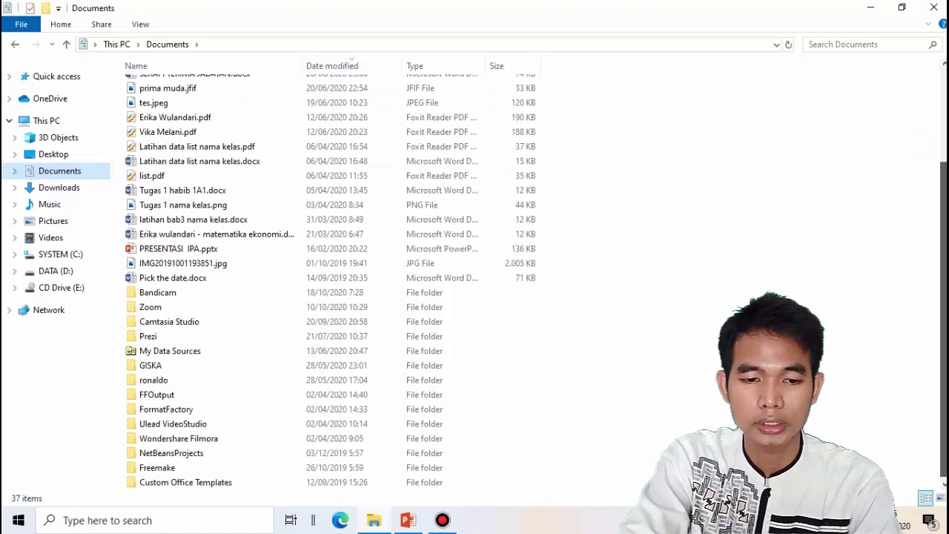
scroll(296, 282, "up", 3)
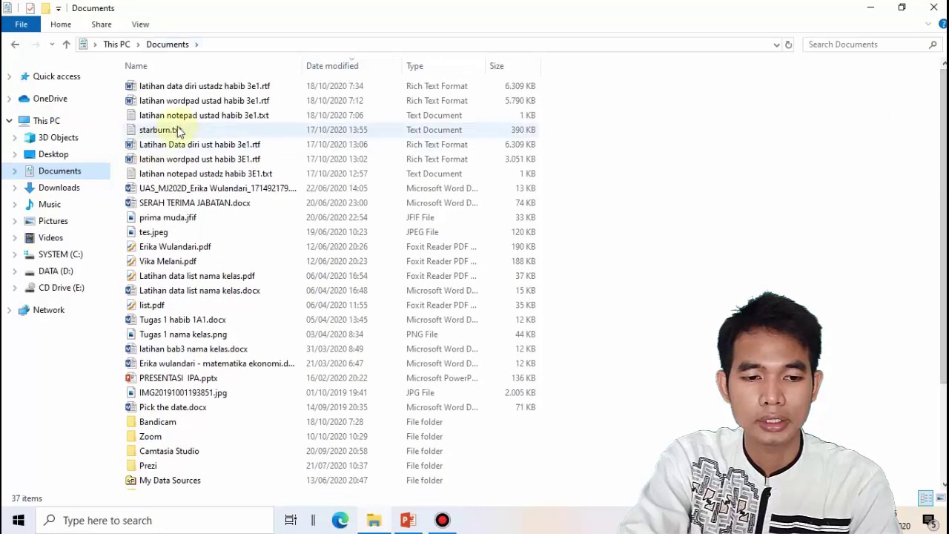
left_click(189, 86)
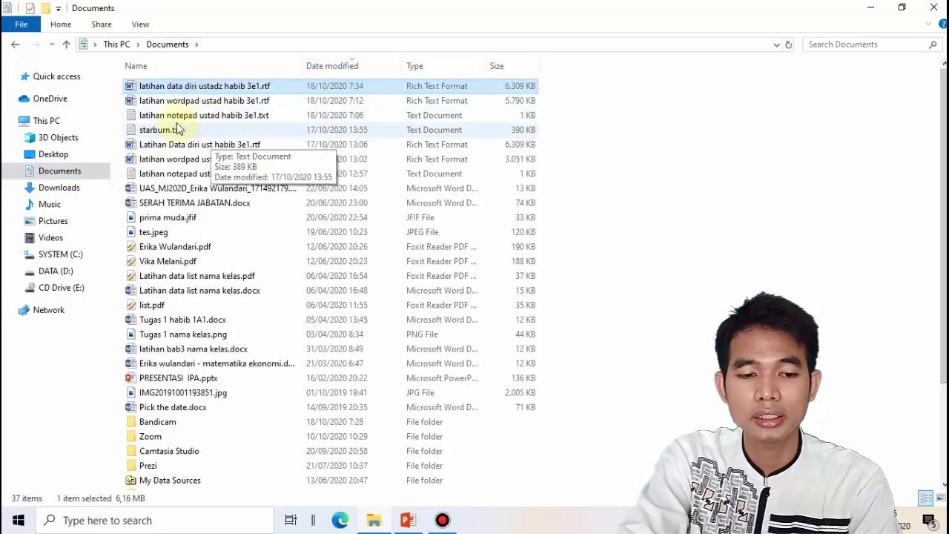
Open the RTF file in Word, dismiss the activation prompt, and review the data lines
double_click(180, 88)
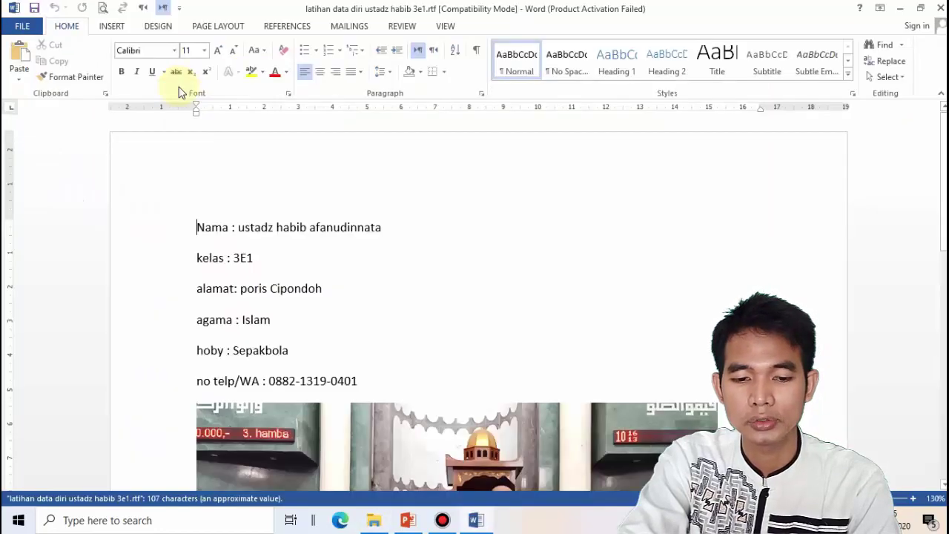
left_click(615, 395)
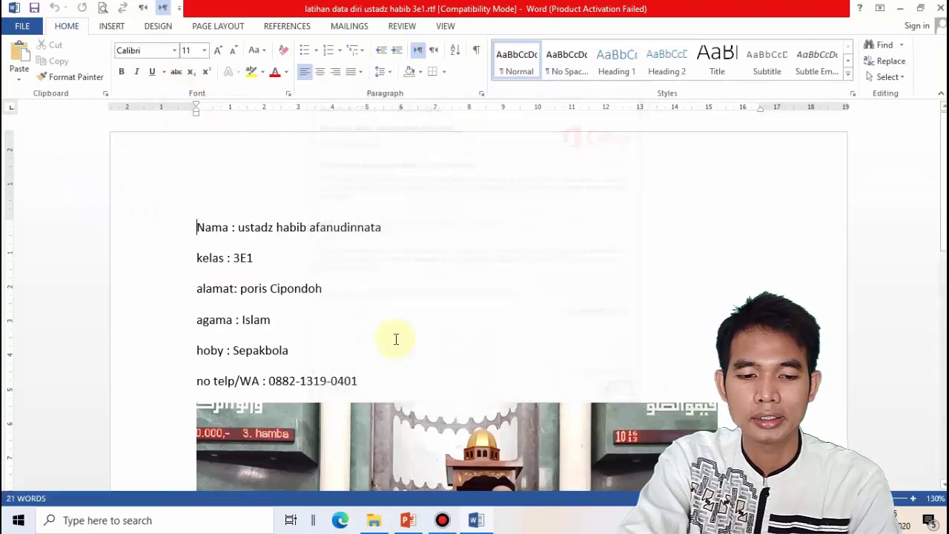
scroll(377, 330, "down", 5)
scroll(377, 330, "up", 5)
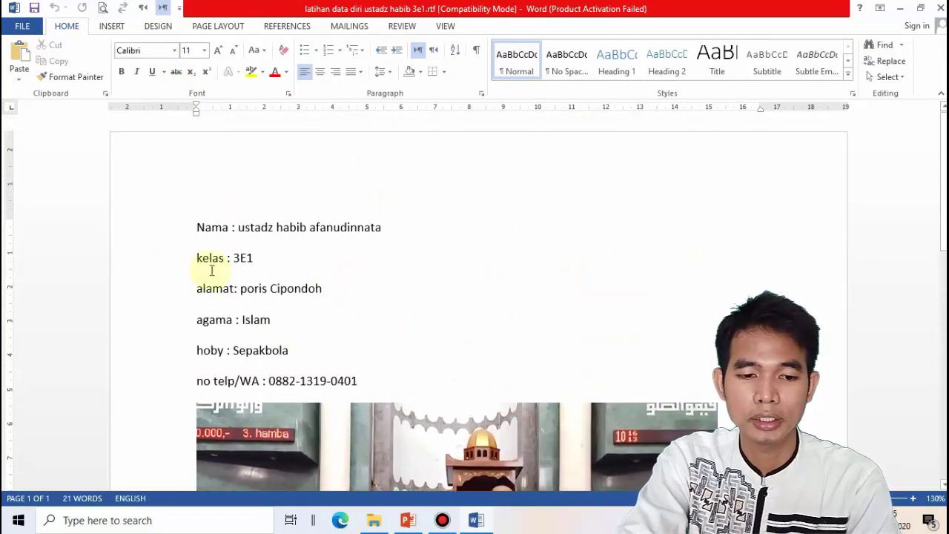
left_click(226, 253)
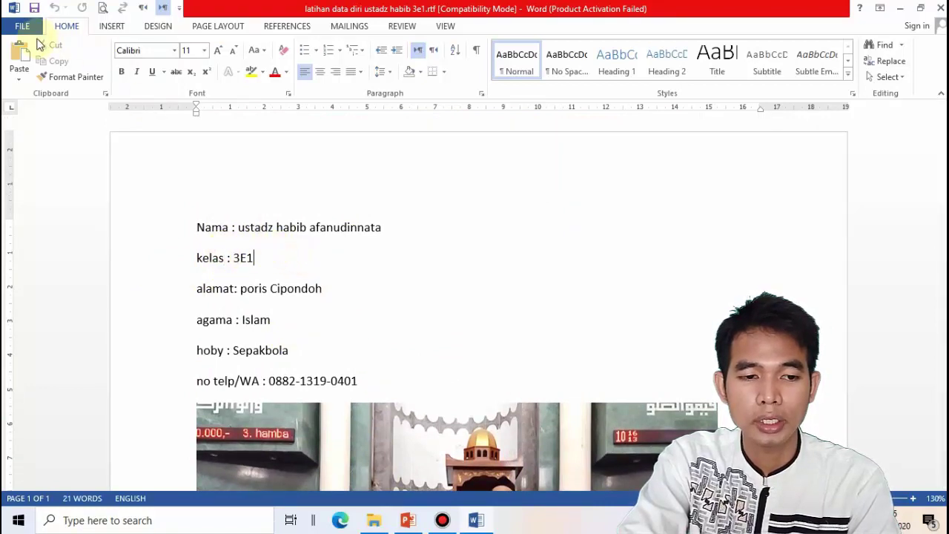
Save the document in Word and close Word
left_click(22, 26)
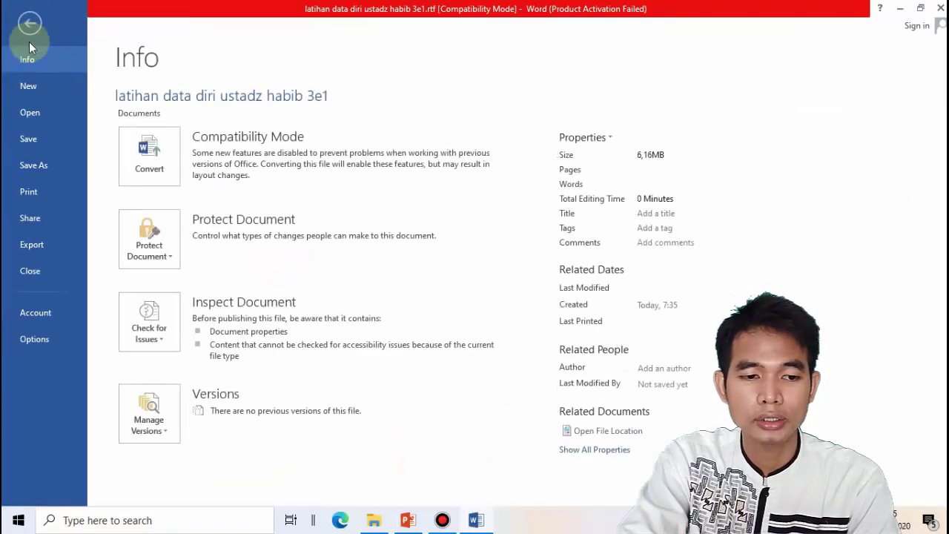
left_click(28, 138)
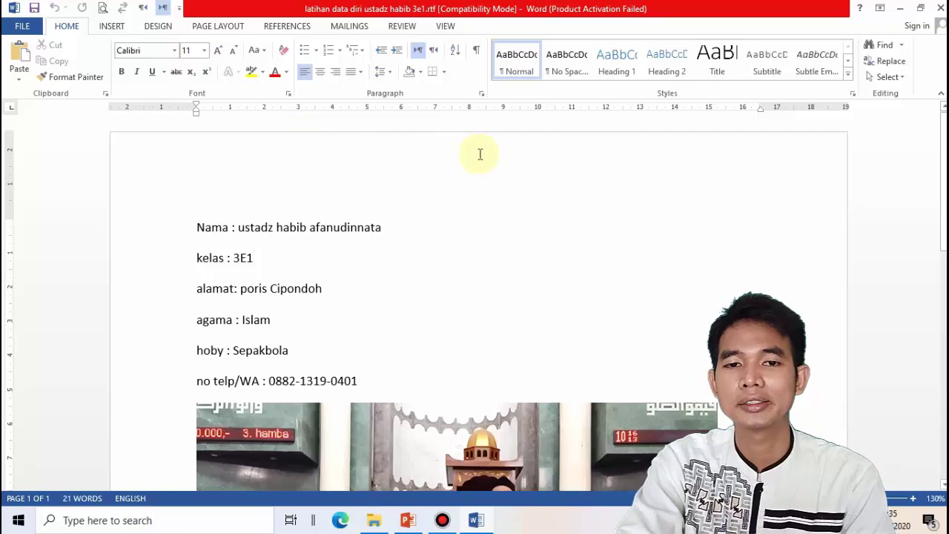
left_click(940, 8)
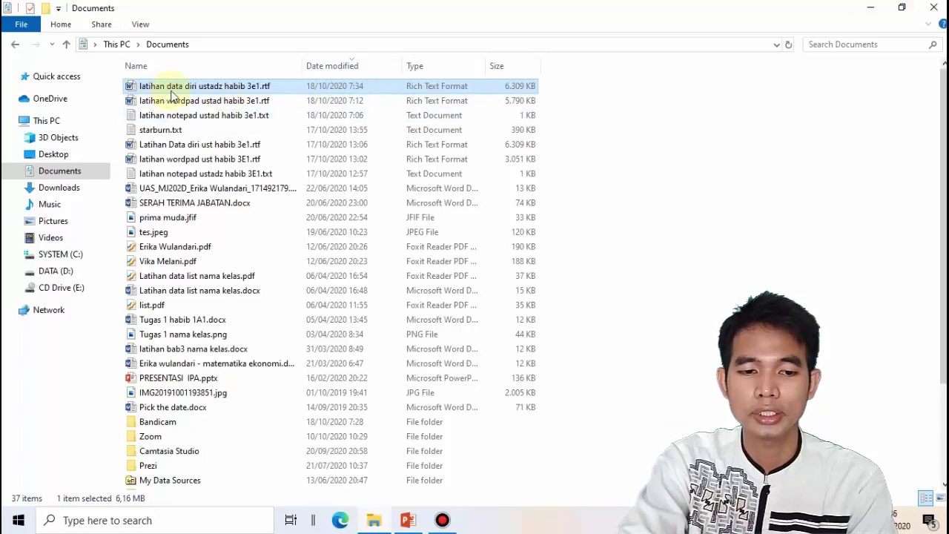
Close File Explorer and resume the PowerPoint slide show from the current slide
left_click(933, 8)
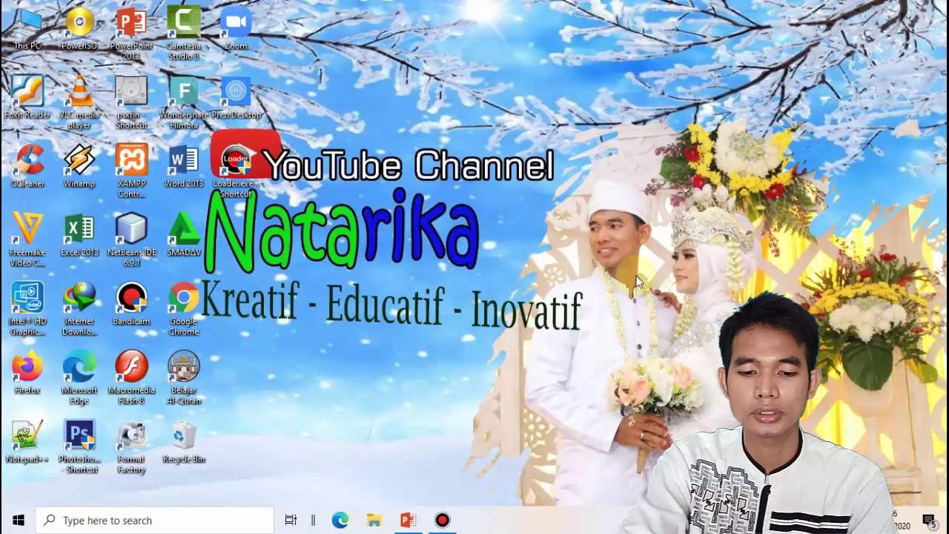
left_click(413, 519)
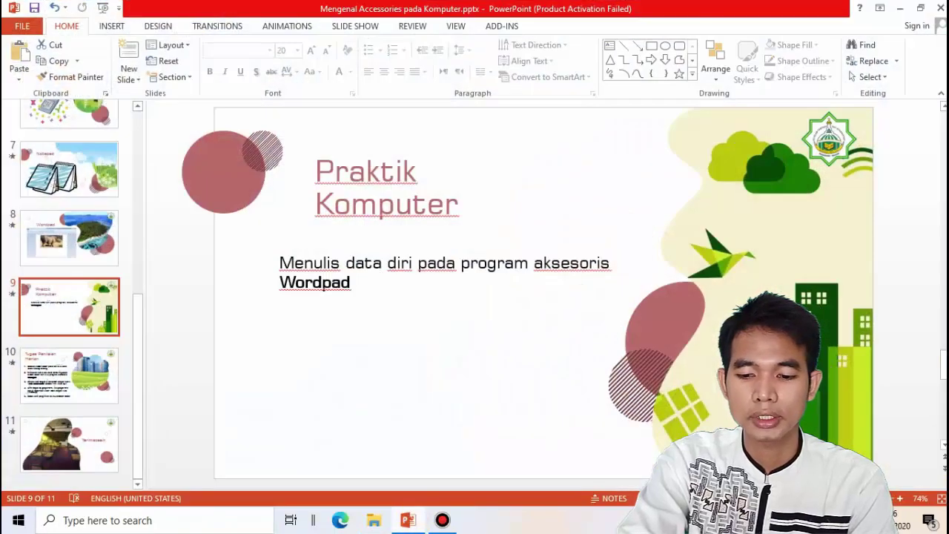
key("shift+F5")
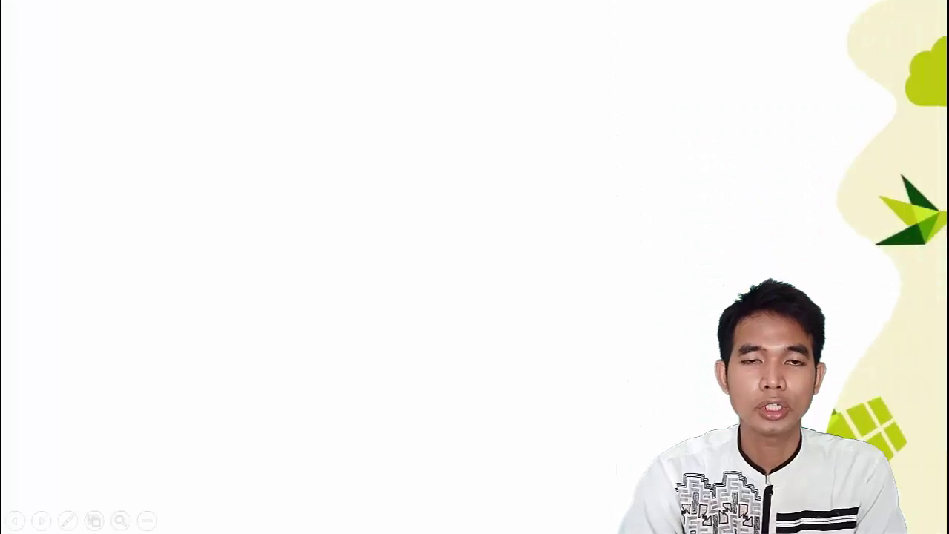